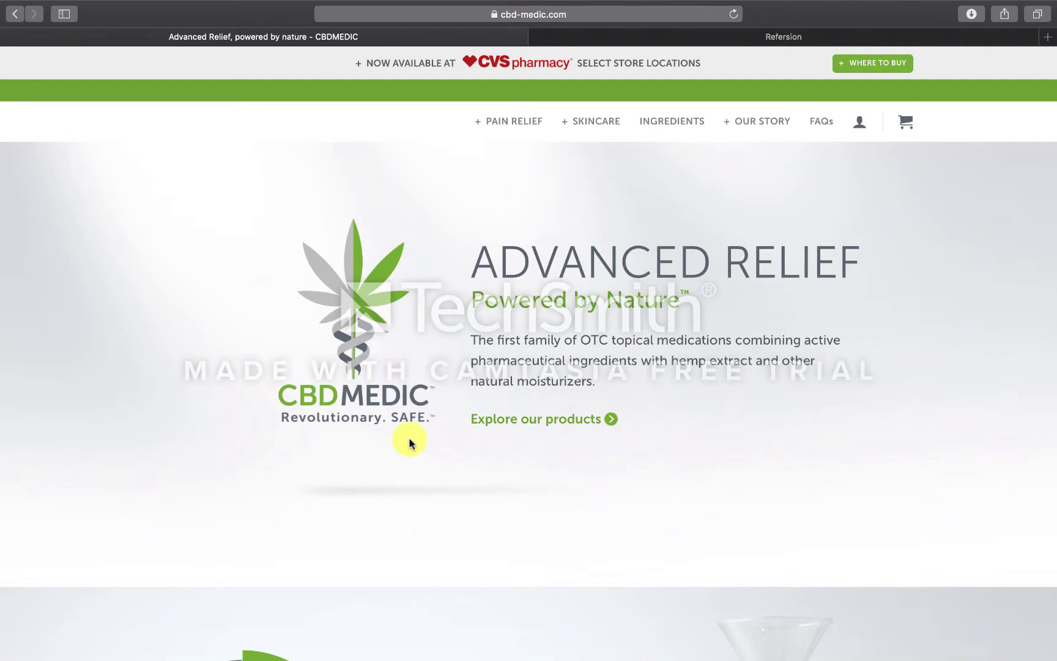
Browse the CBDMEDIC home page's product sections and open the Become an Affiliate page
scroll(409, 442, "down", 10)
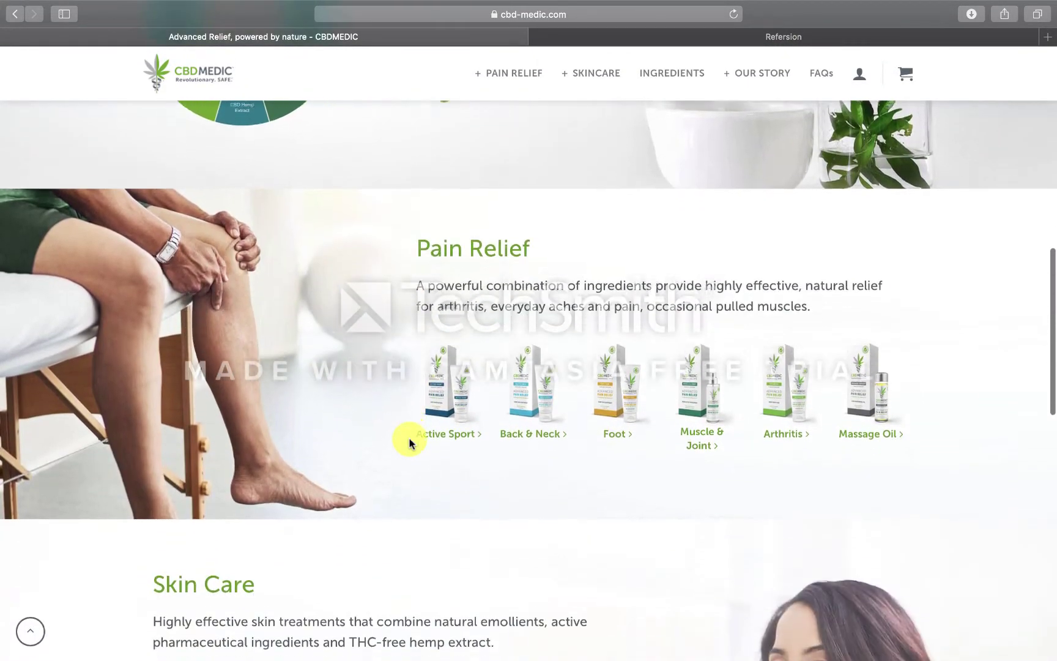
scroll(409, 443, "down", 3)
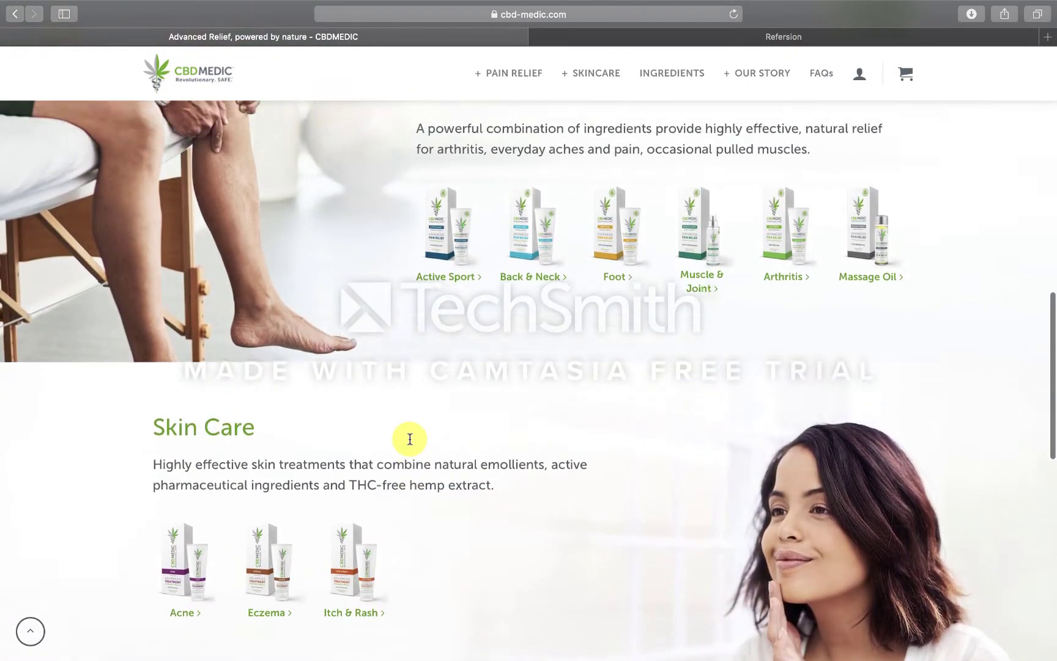
scroll(409, 439, "up", 2)
scroll(409, 440, "down", 5)
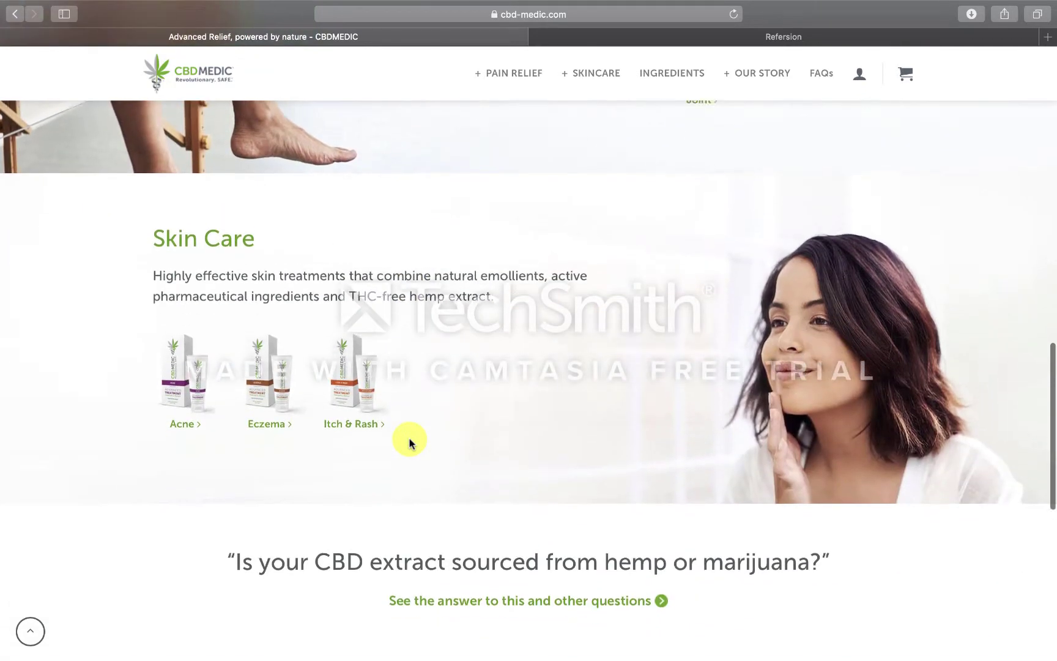
scroll(409, 442, "down", 10)
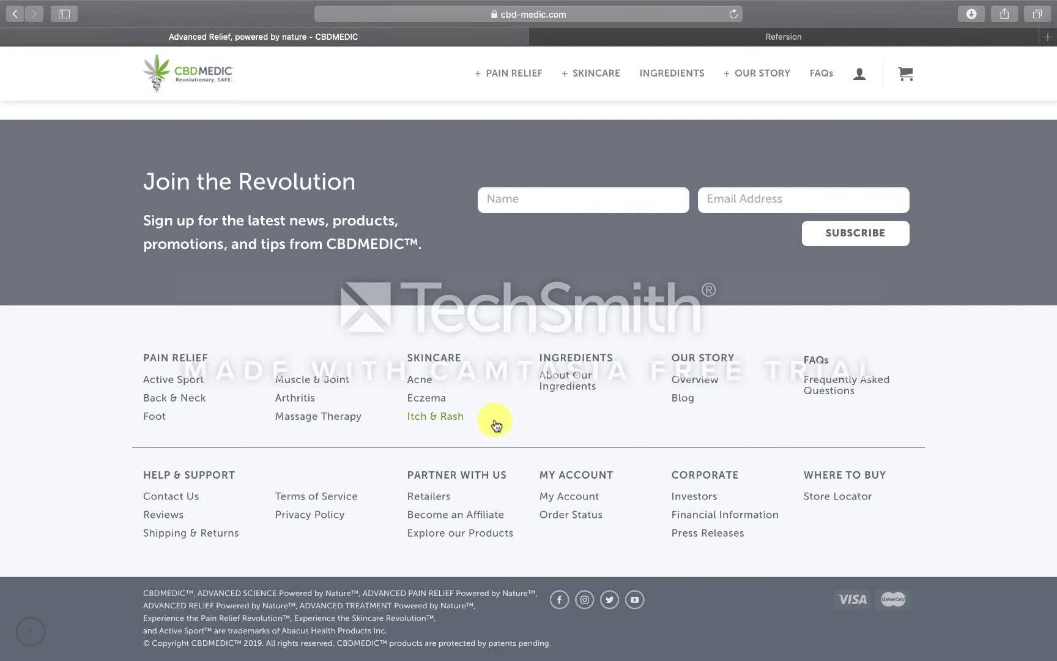
left_click(432, 519)
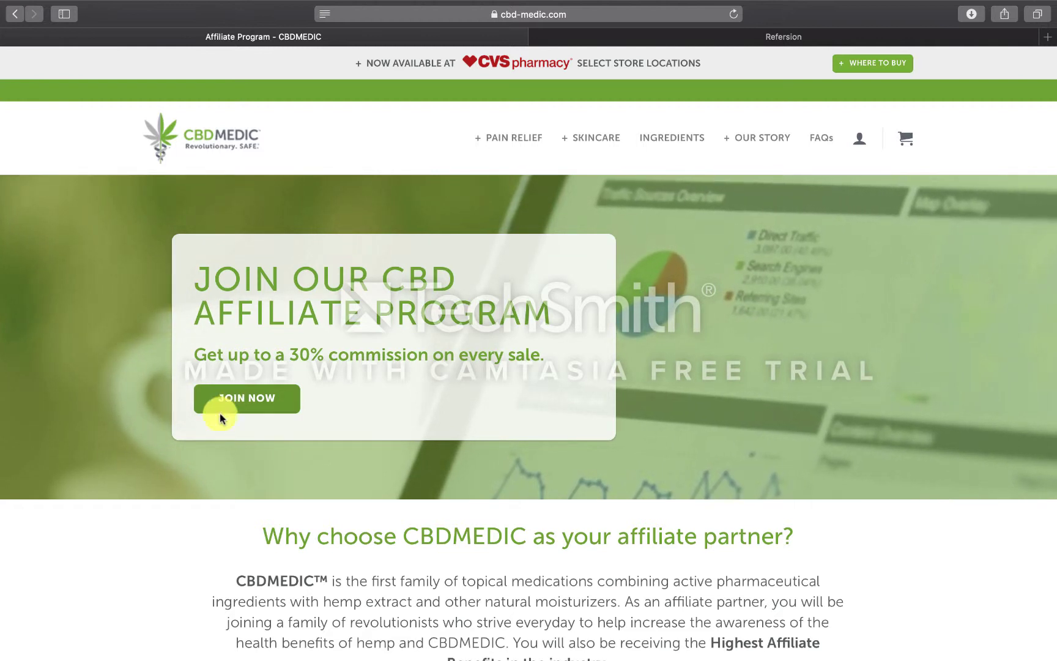
Join the CBD affiliate program from its landing page to reach the affiliate registration
scroll(206, 500, "down", 1)
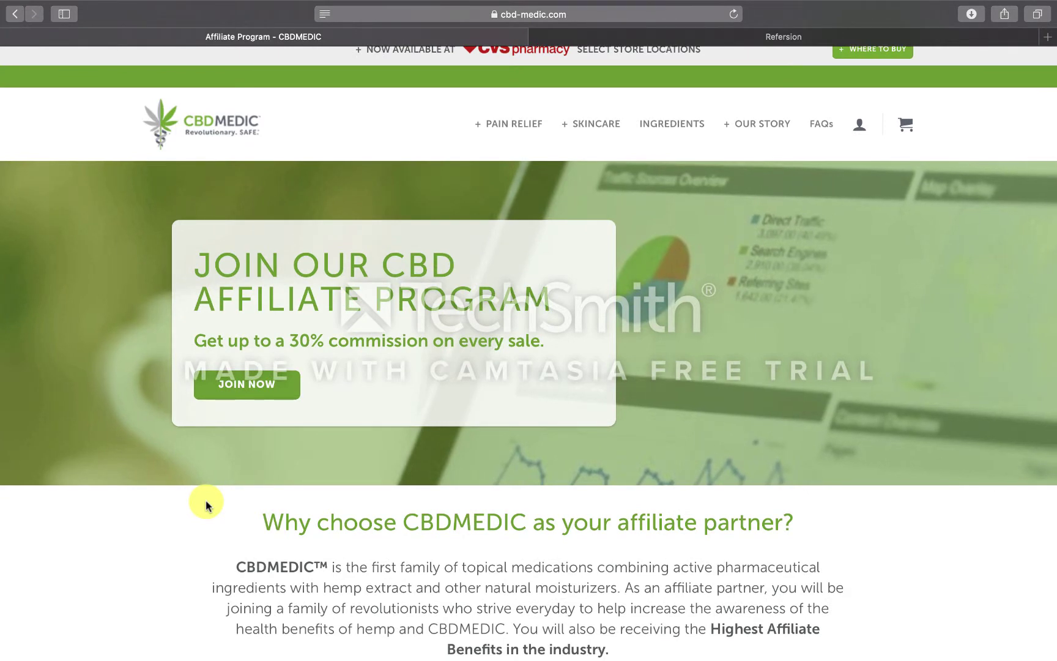
scroll(205, 501, "up", 1)
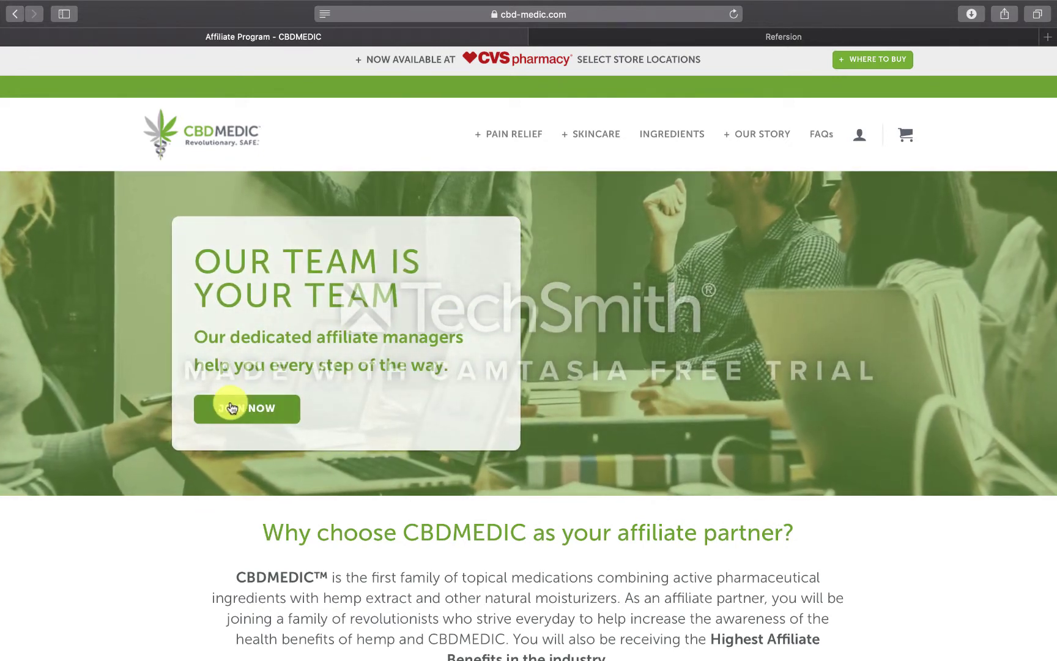
left_click(232, 408)
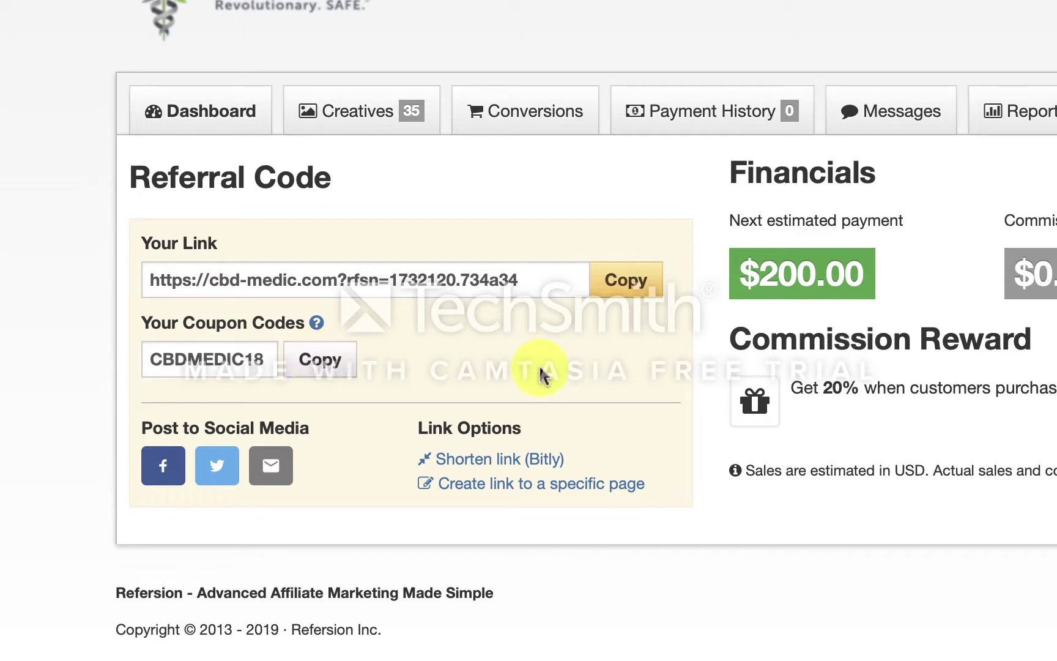
Copy the referral link and the coupon code from the Refersion affiliate dashboard
left_click(647, 283)
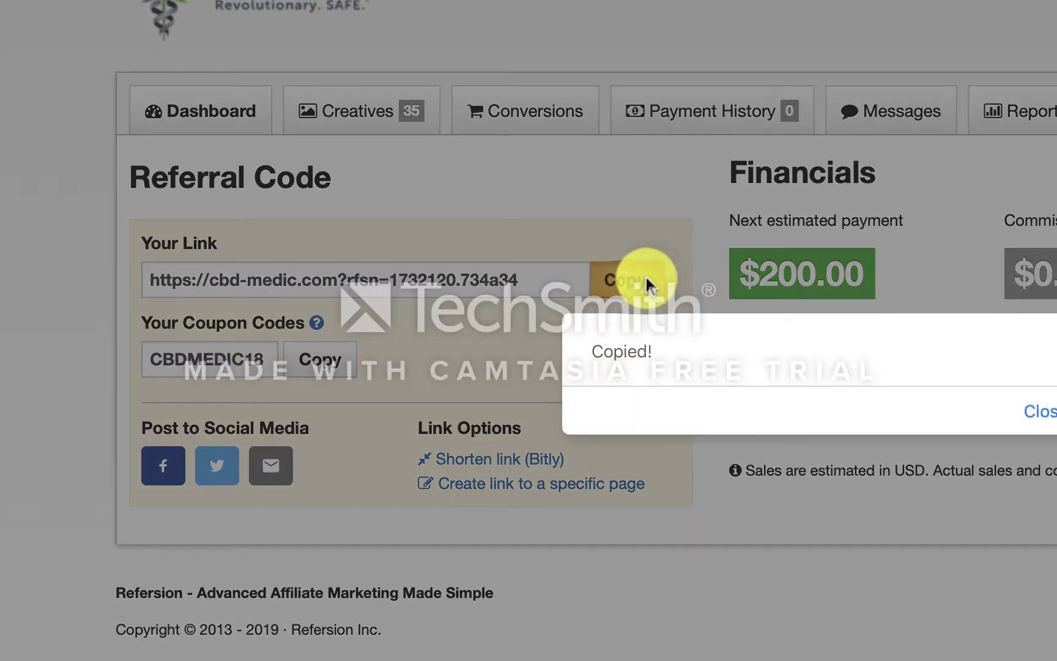
left_click(1039, 410)
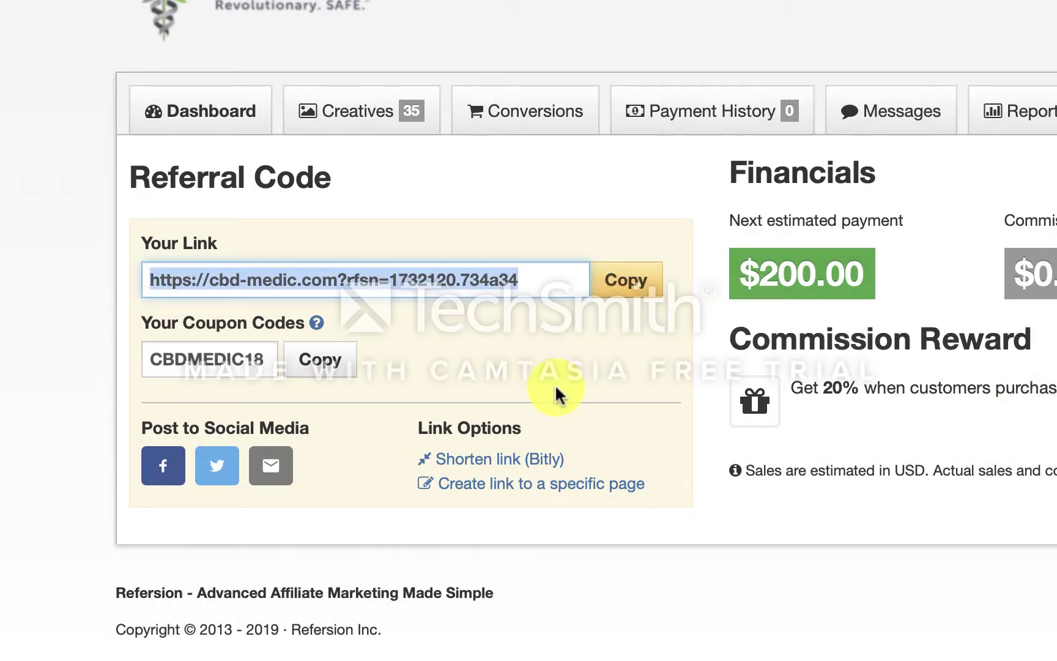
left_click(309, 362)
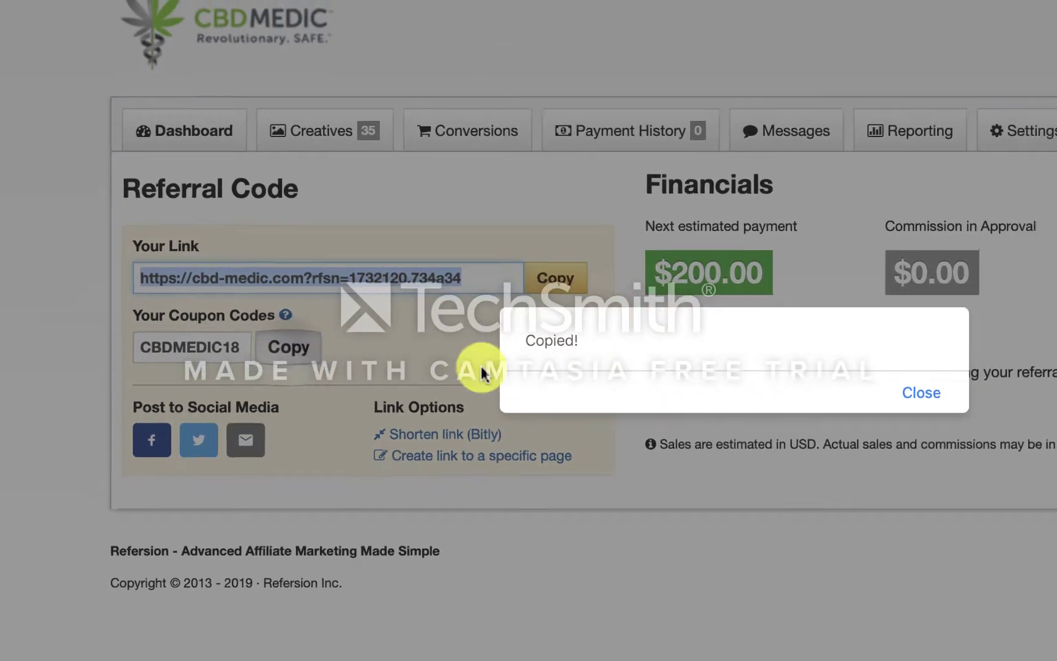
left_click(921, 392)
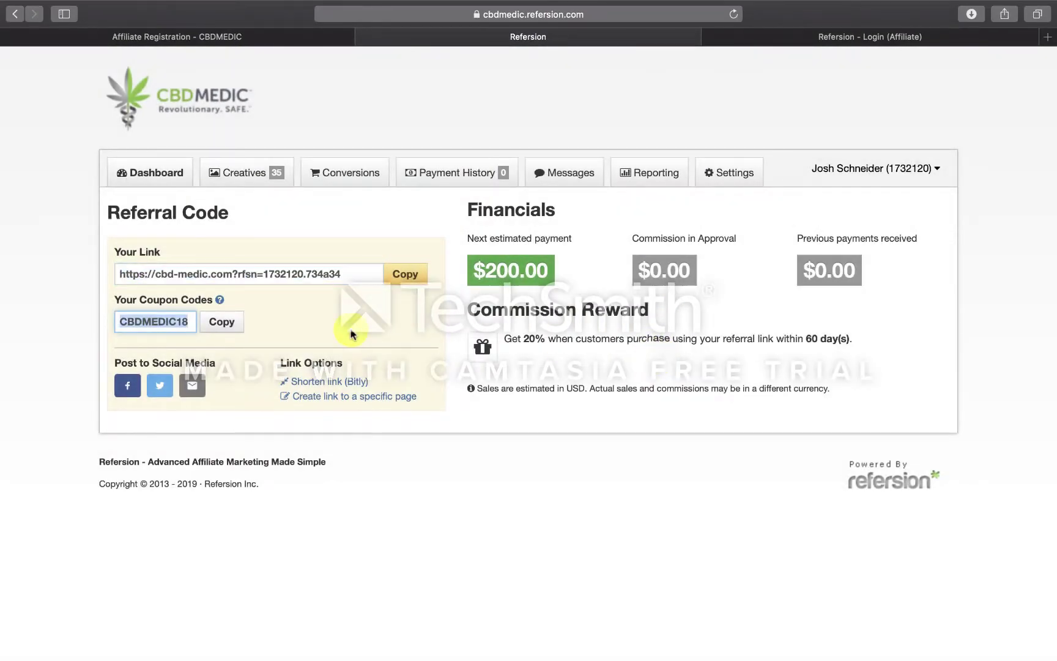
left_click(294, 319)
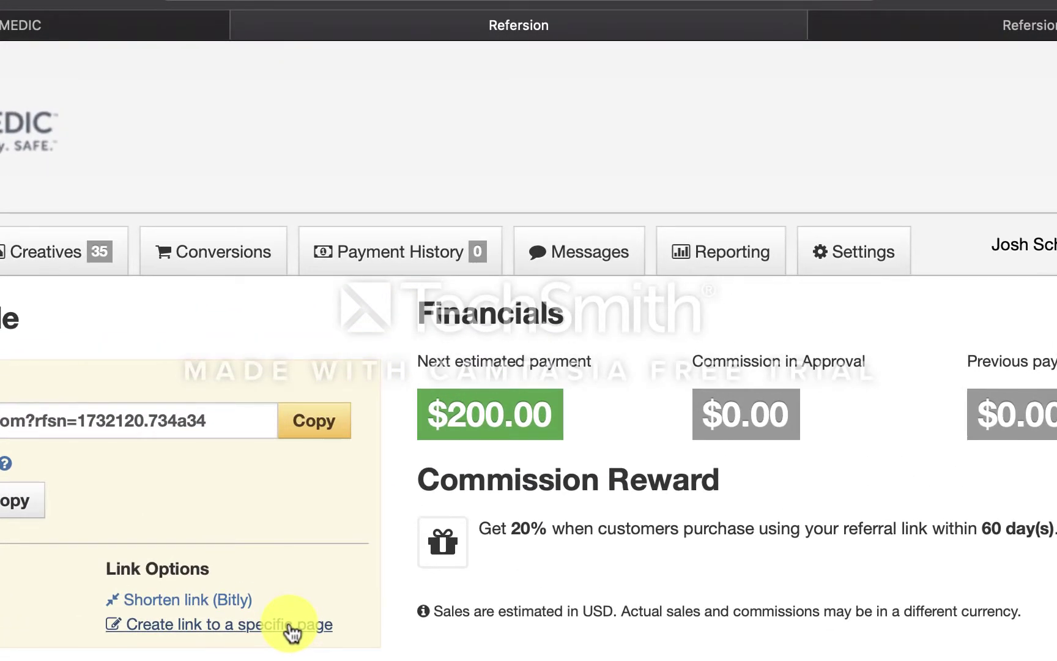
left_click(293, 626)
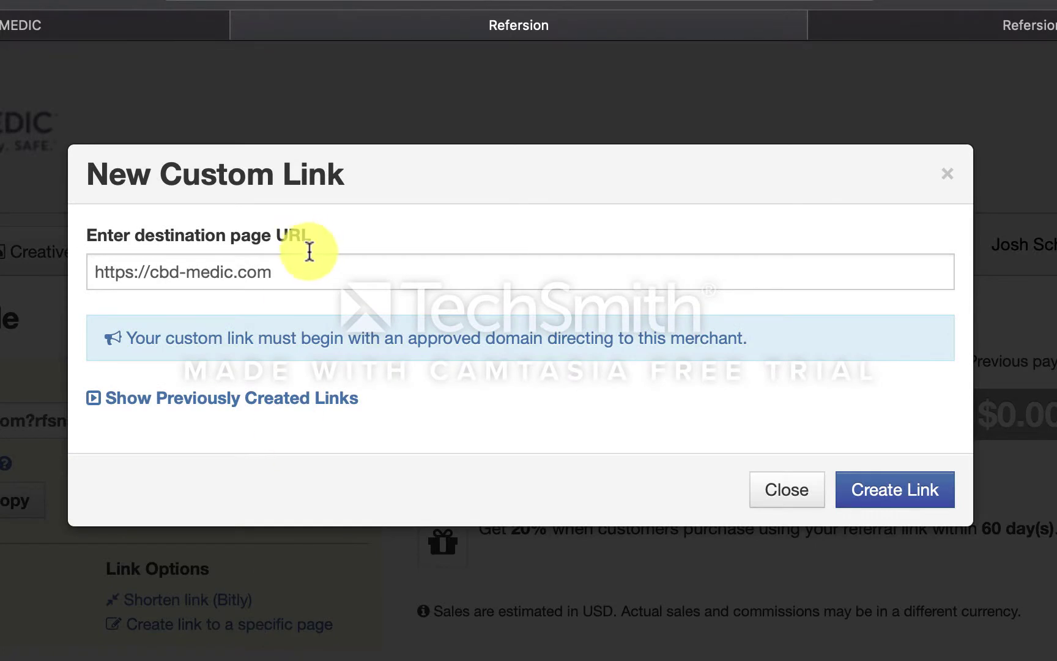
left_click(313, 264)
type("/")
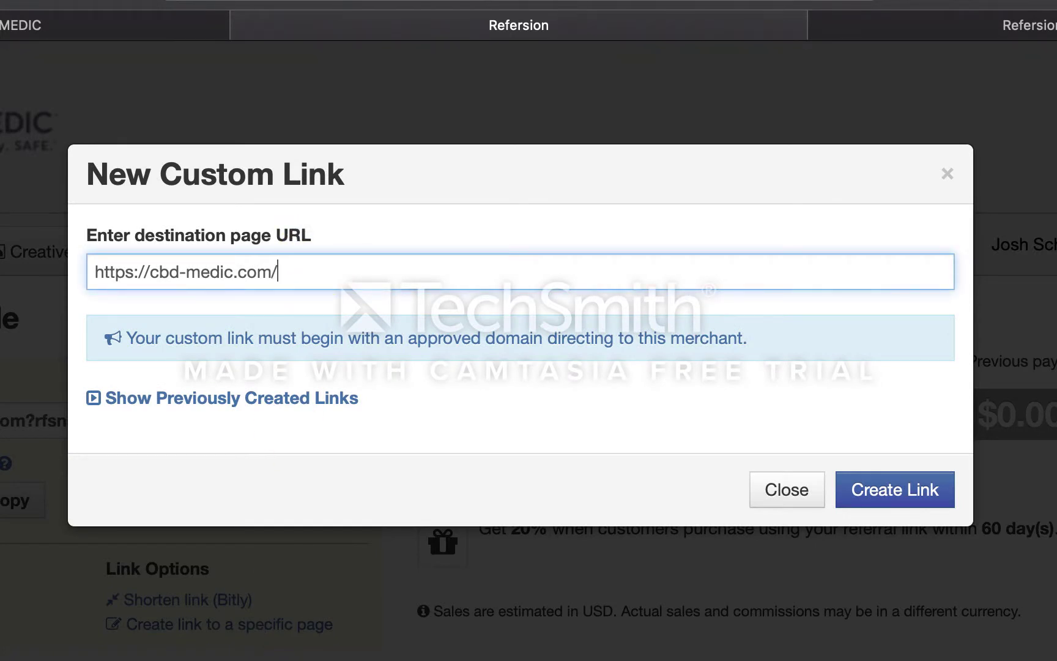
key("Right")
key("BackSpace")
key("BackSpace")
key("BackSpace")
key("BackSpace")
type("shop")
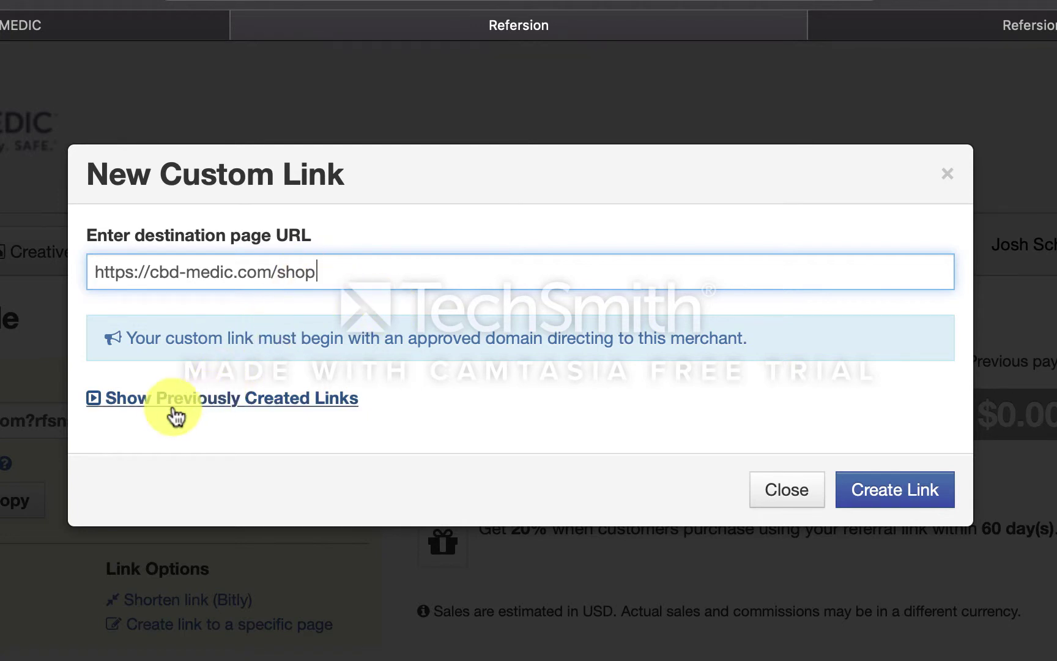
Show the previously created links and get the link for the shop page
left_click(151, 403)
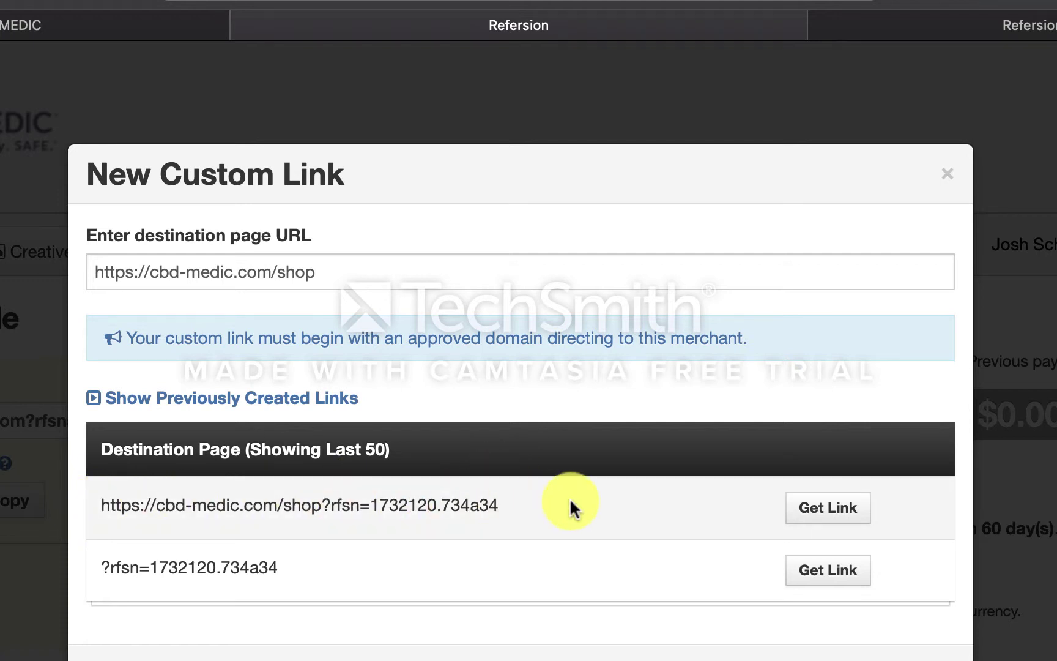
left_click(832, 509)
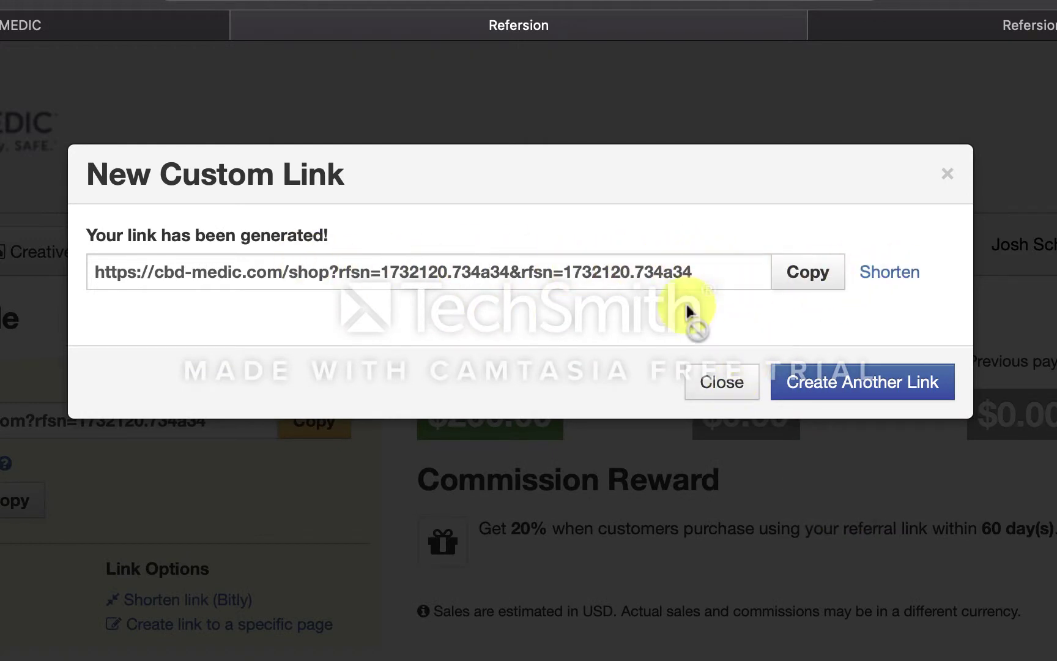
left_click(847, 381)
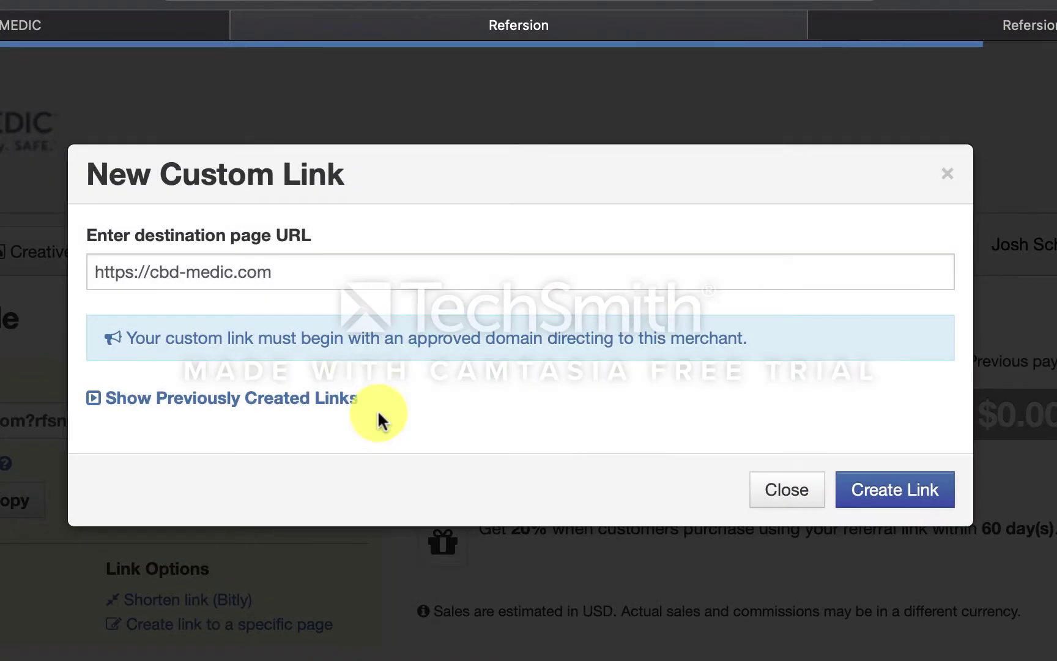
left_click(336, 270)
type("/")
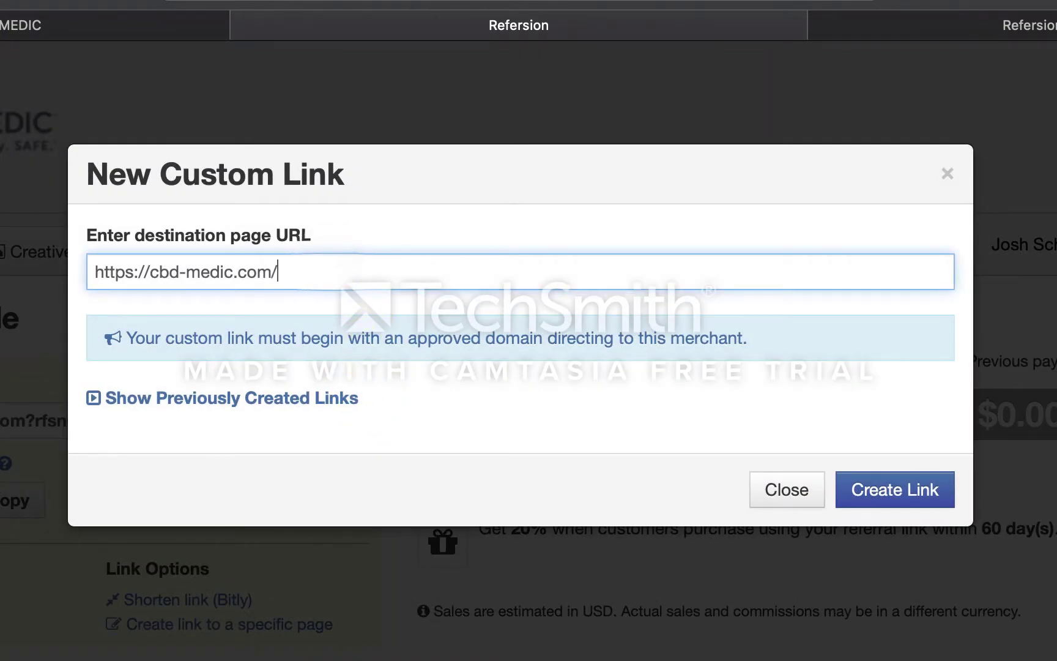
type("shop")
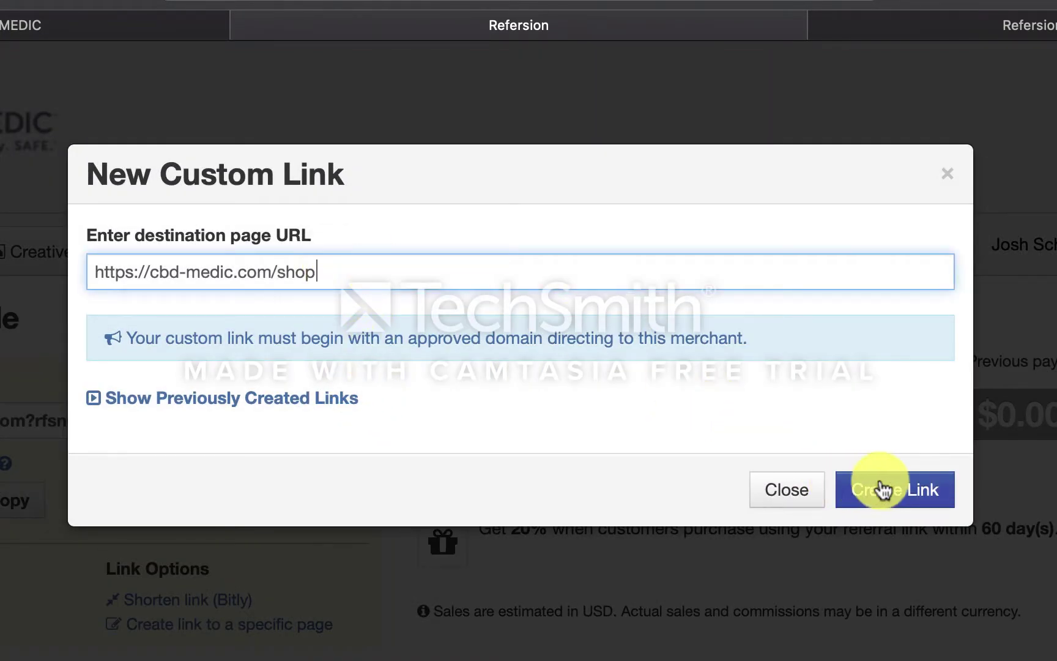
left_click(883, 490)
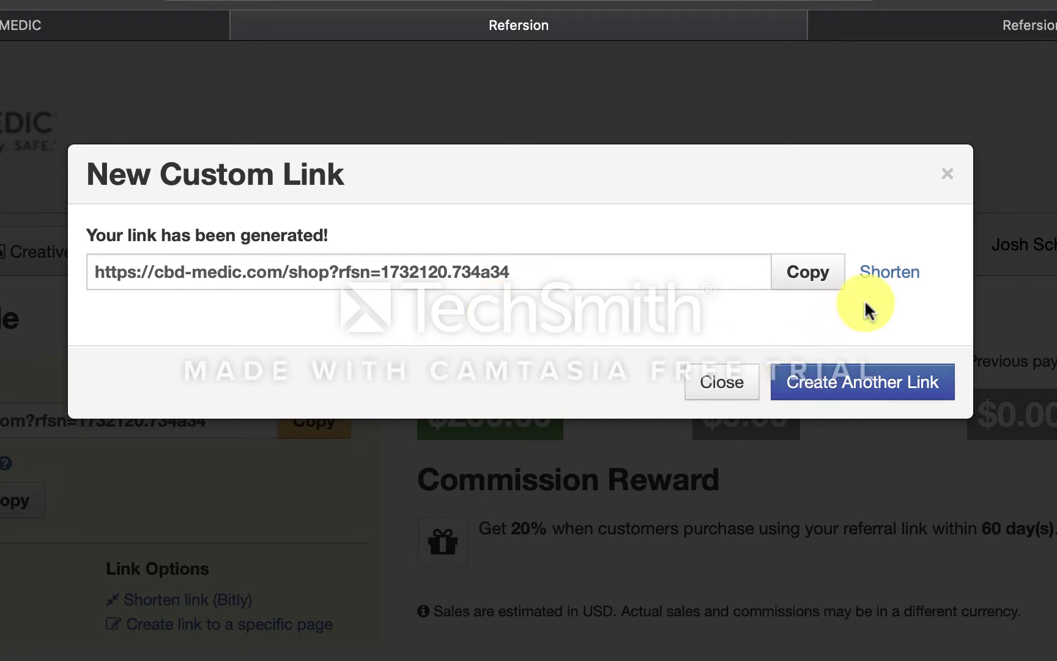
Shorten the generated shop link, copy the short version and close the custom link dialog
left_click(890, 274)
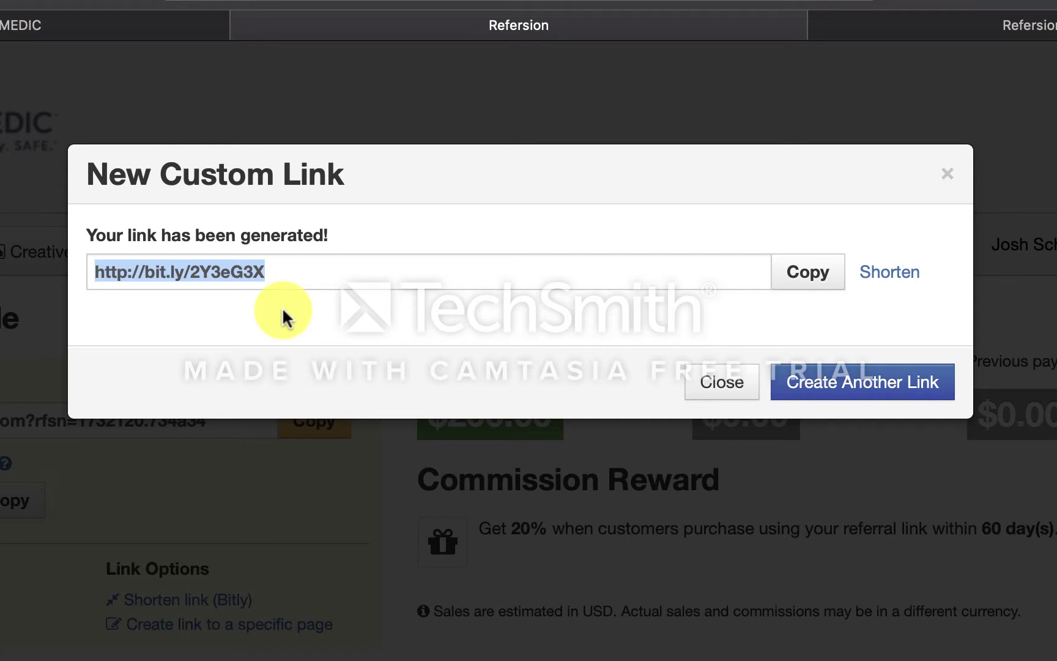
left_click(810, 276)
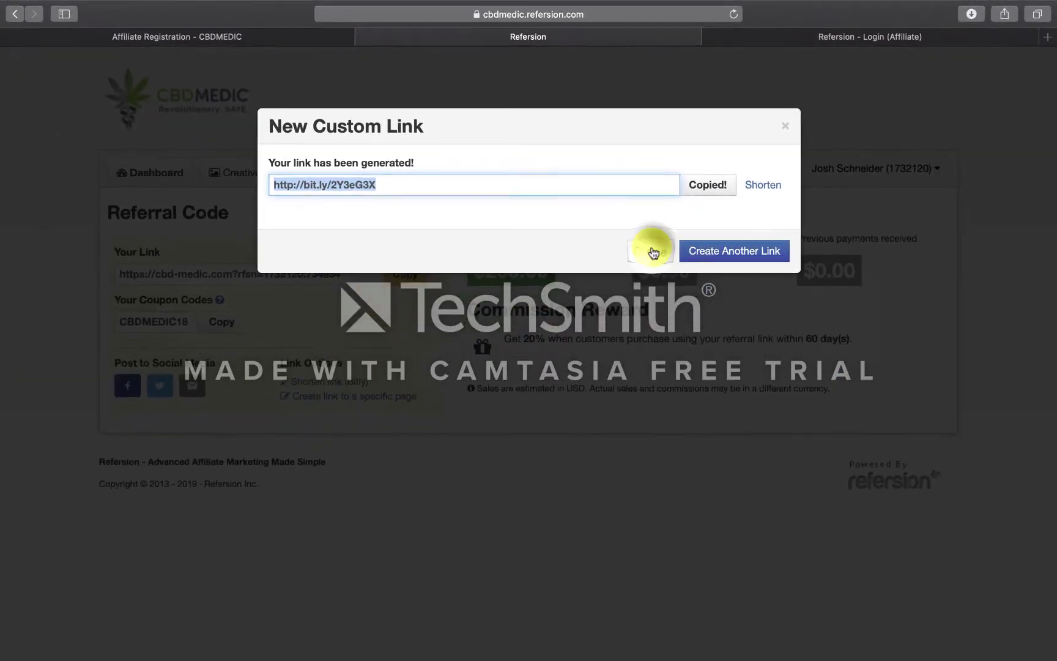
left_click(653, 252)
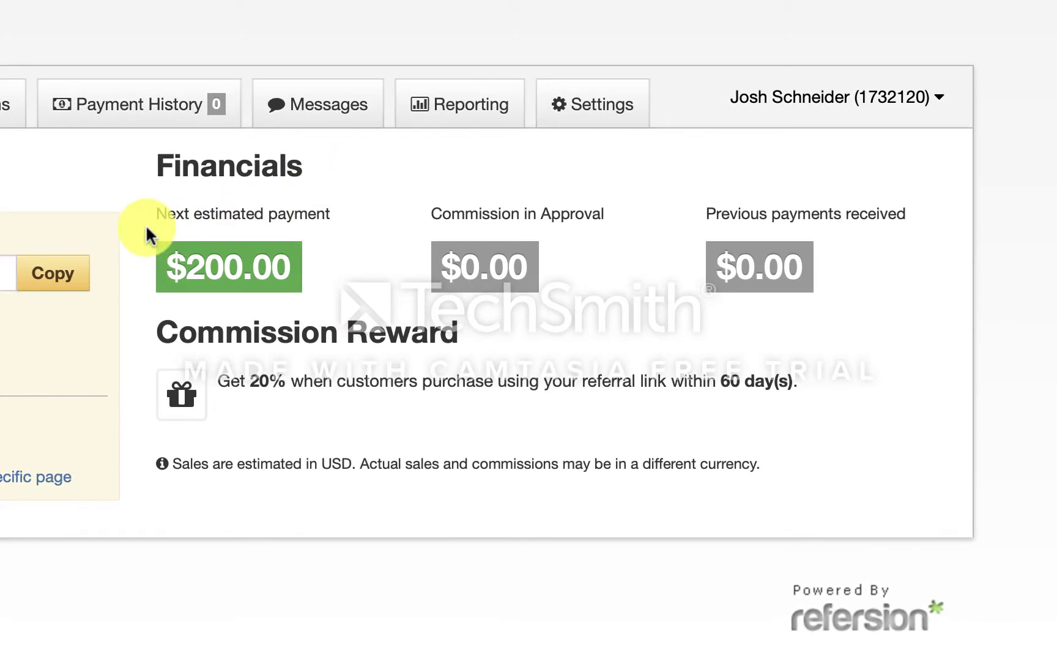
Examine the next estimated payment and the Commission Reward terms in the dashboard's financial overview
left_click_drag(155, 216, 318, 216)
left_click(319, 216)
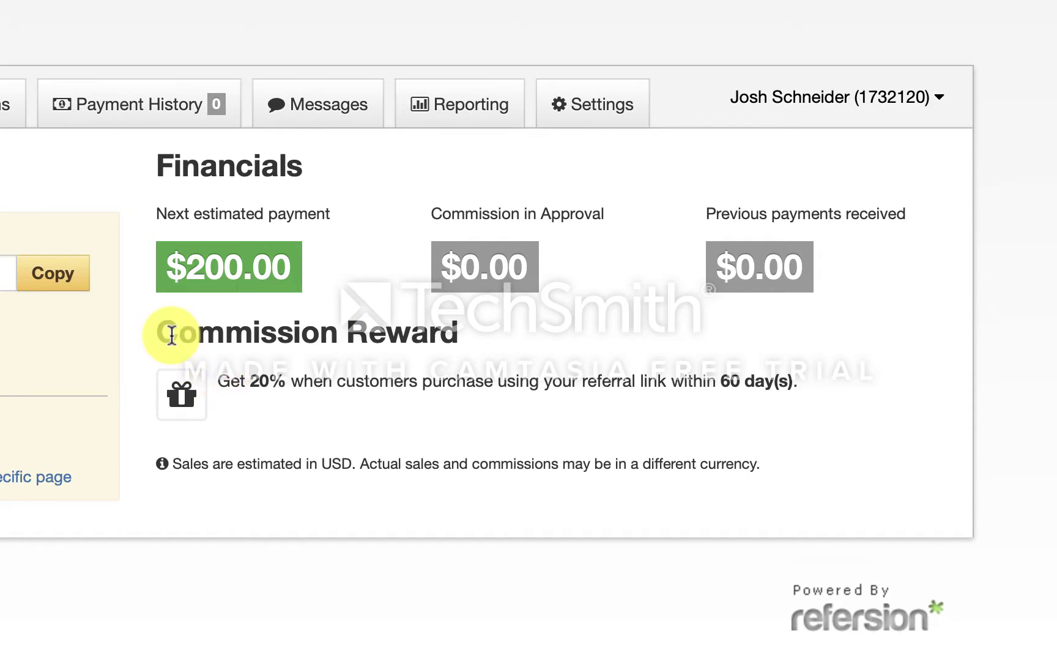
triple_click(221, 381)
left_click(340, 389)
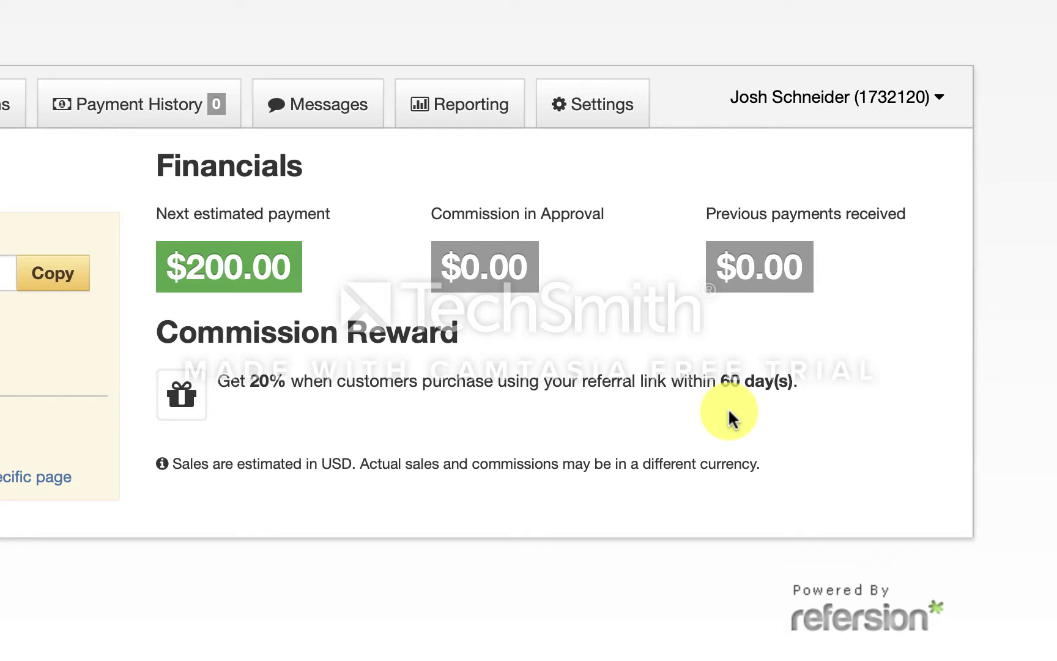
double_click(713, 380)
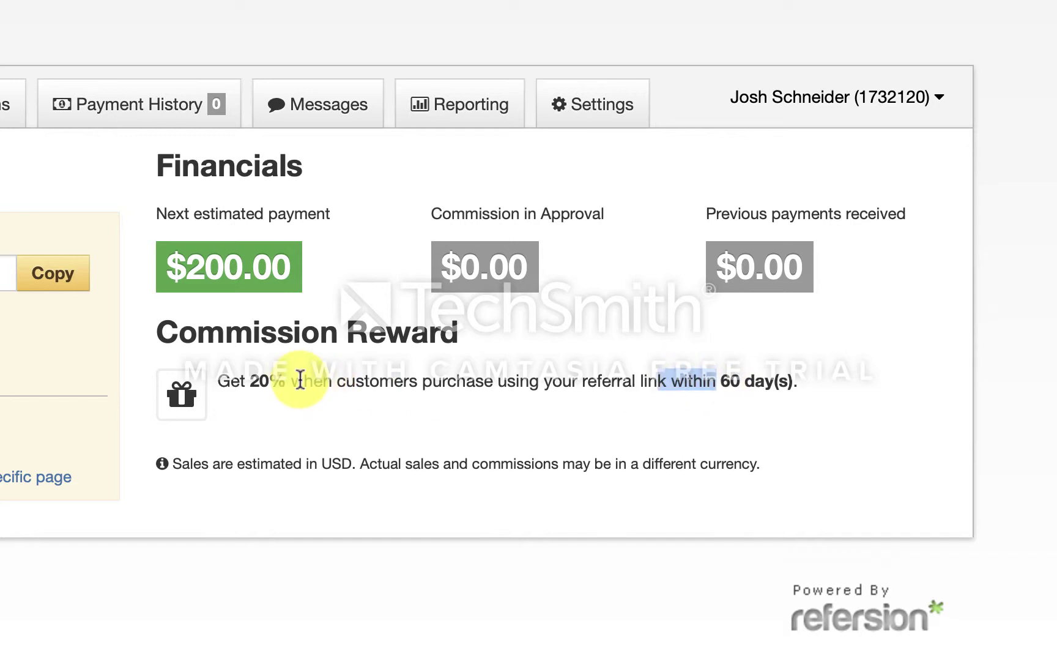
left_click(700, 379)
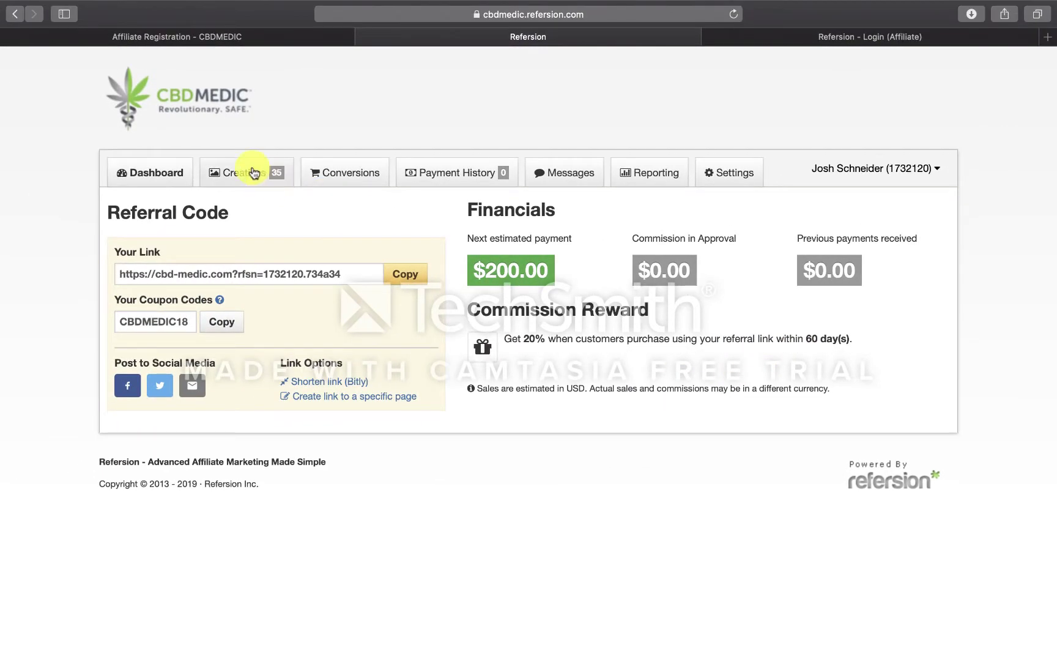
Open the Creatives and look through the categories and the dynamic banners under Banners - Pain Relief
left_click(254, 174)
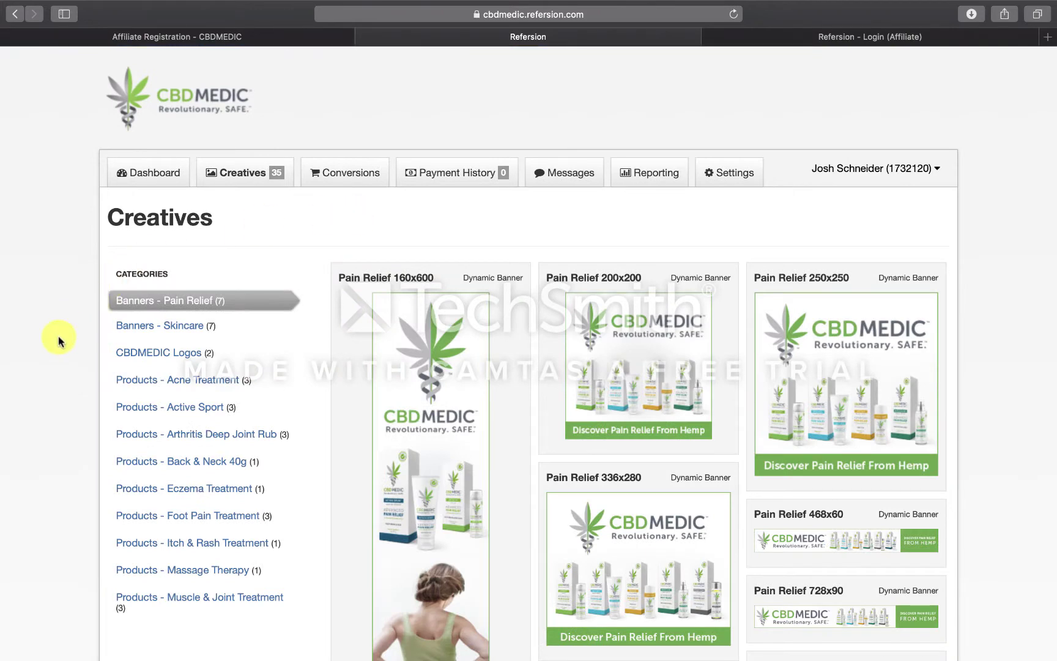
scroll(58, 341, "down", 5)
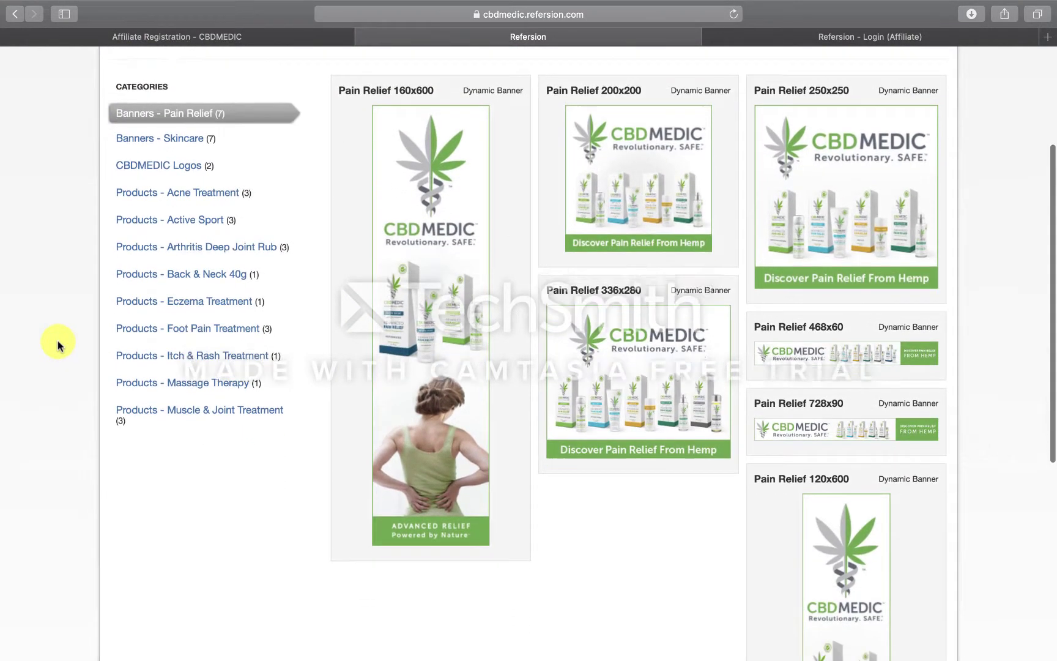
scroll(57, 343, "down", 3)
scroll(57, 344, "up", 4)
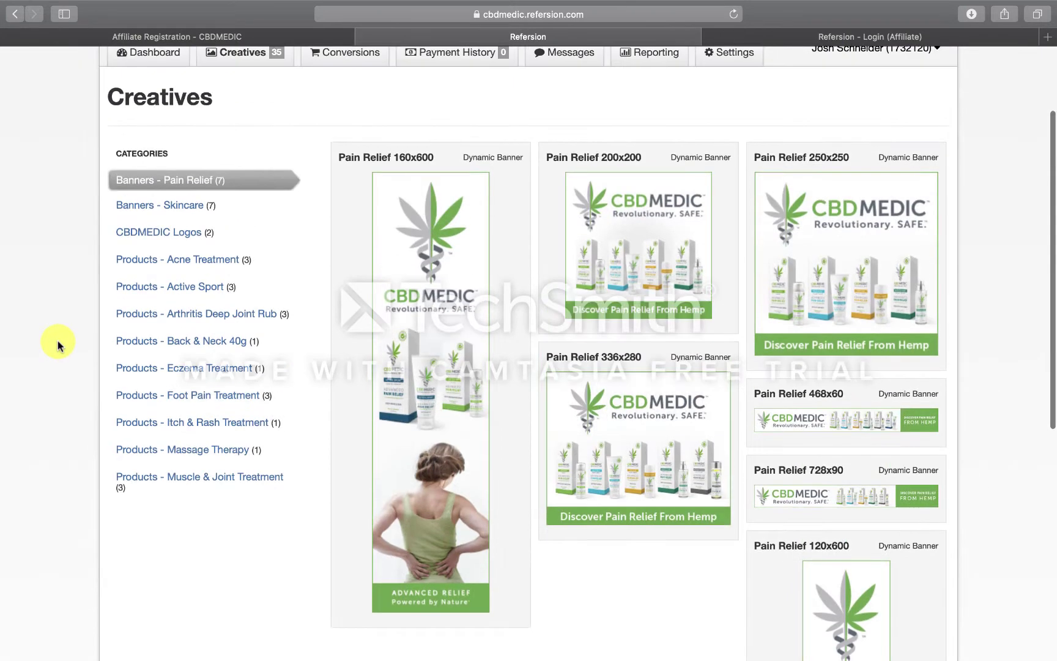
scroll(342, 359, "down", 2)
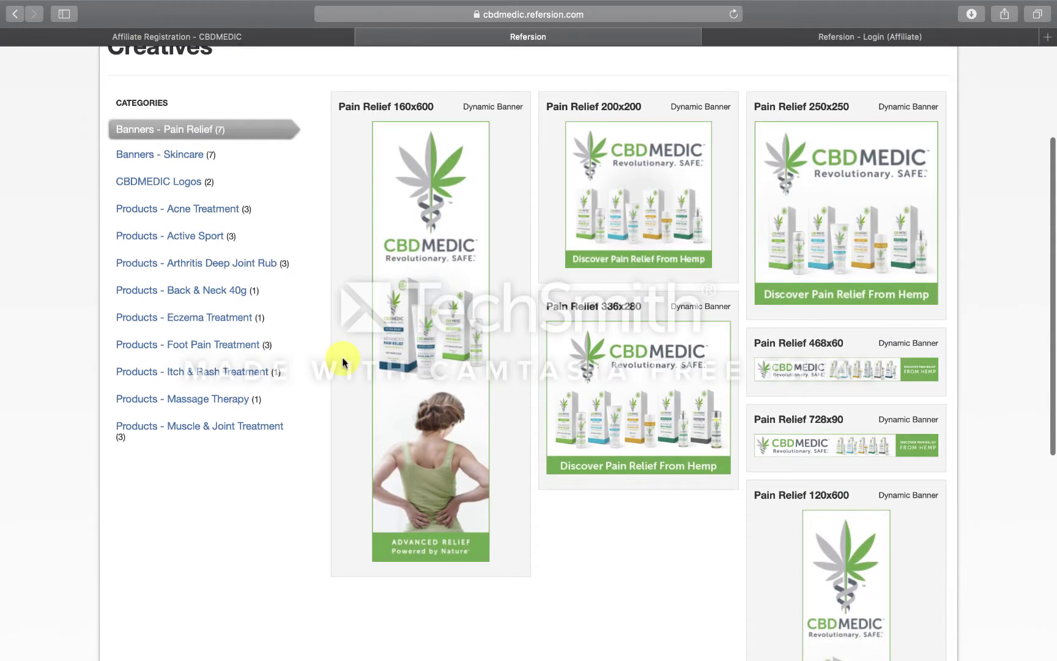
scroll(342, 361, "up", 2)
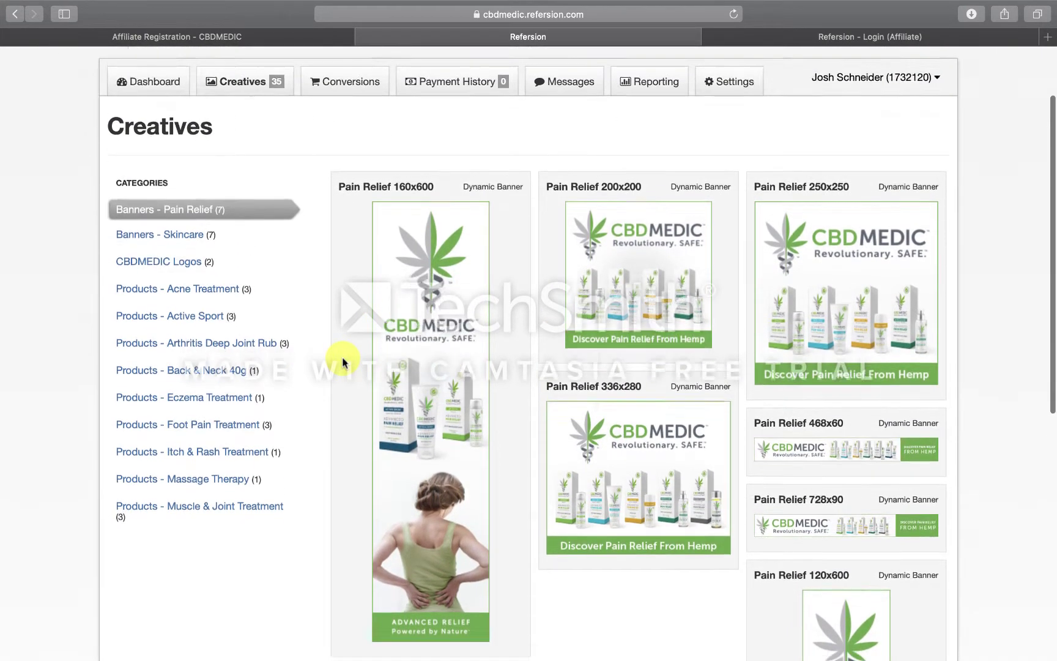
scroll(342, 361, "down", 5)
scroll(343, 361, "down", 5)
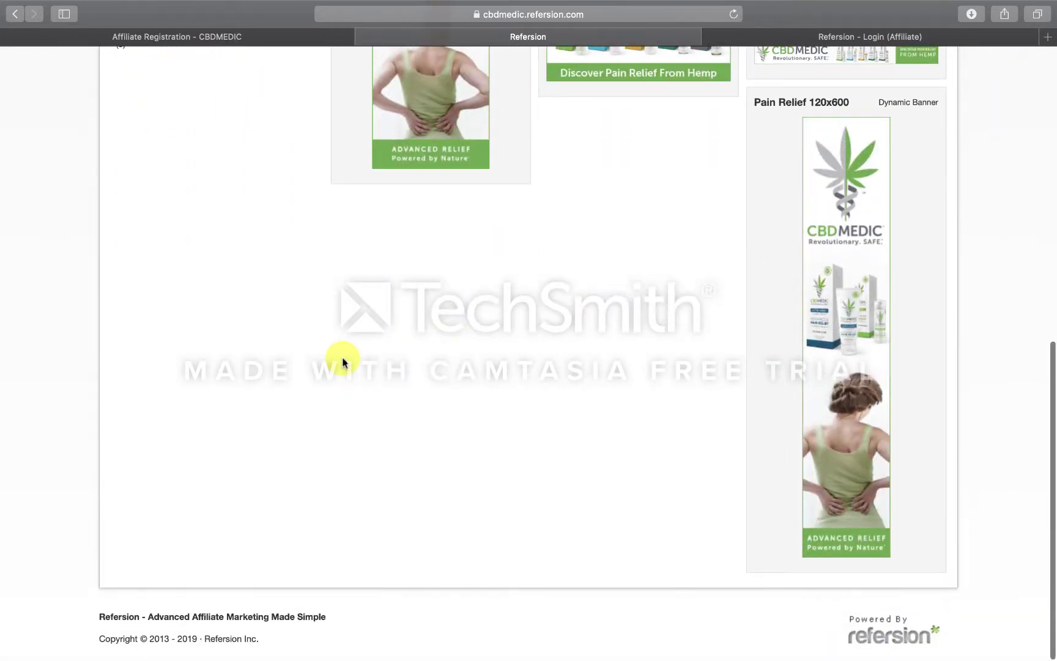
Open the Banners - Skincare category and look through its dynamic banners in the different sizes
scroll(343, 361, "up", 8)
scroll(342, 361, "up", 3)
left_click(147, 326)
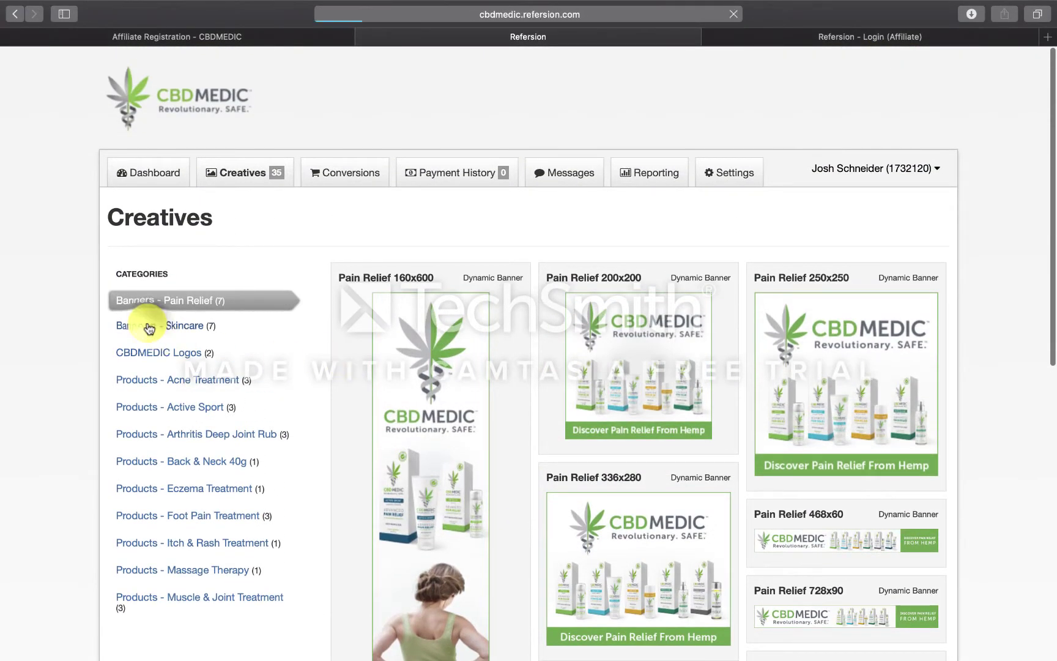
scroll(91, 416, "down", 3)
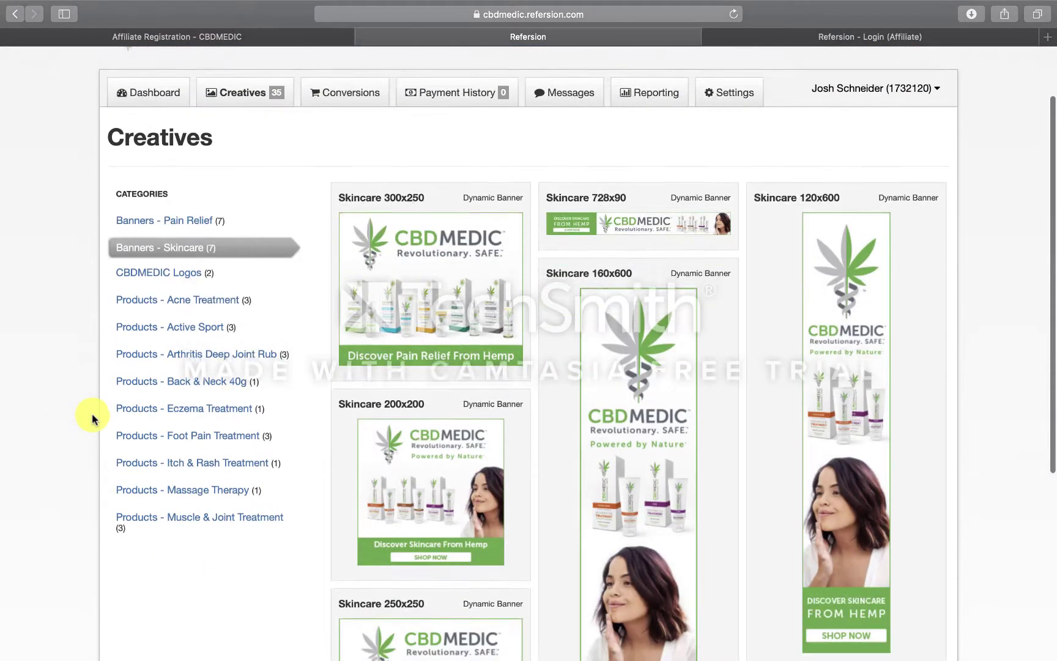
scroll(92, 416, "down", 4)
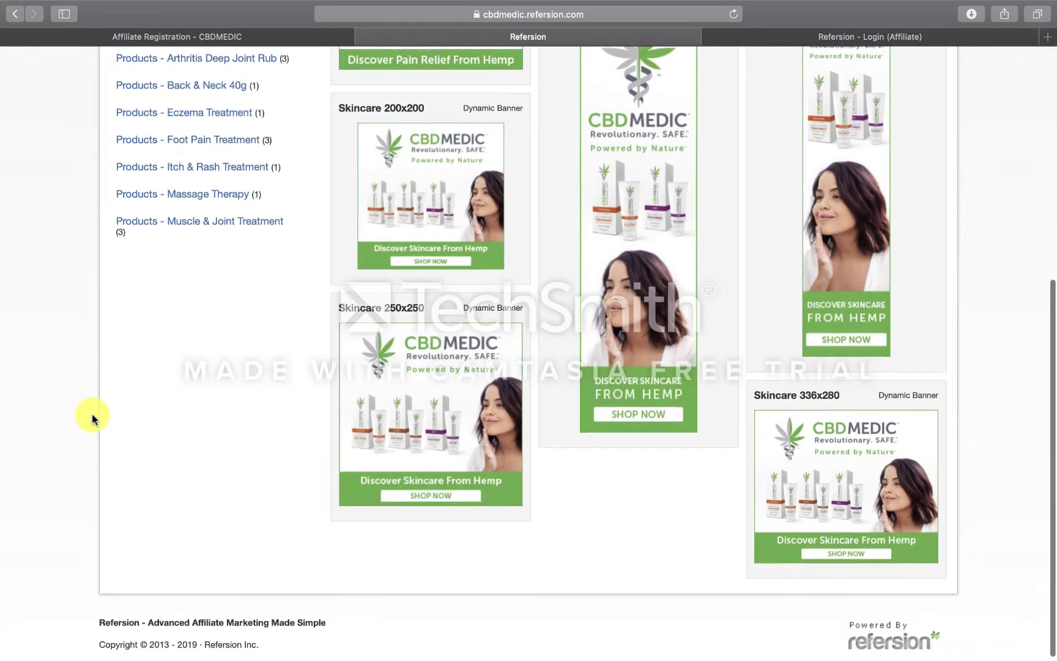
scroll(92, 416, "up", 3)
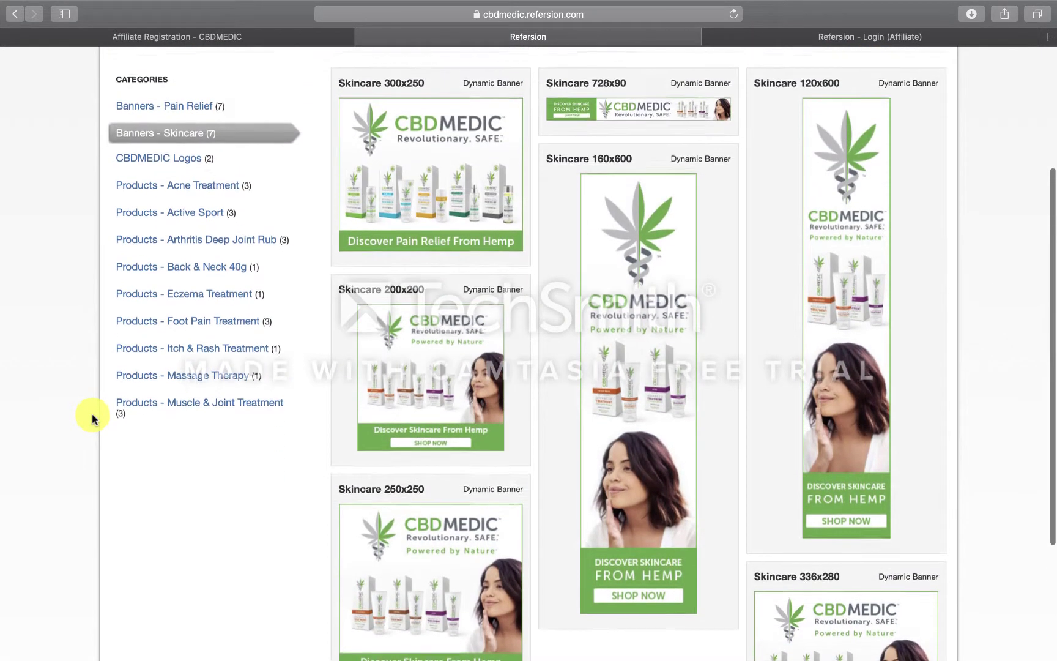
scroll(92, 413, "down", 3)
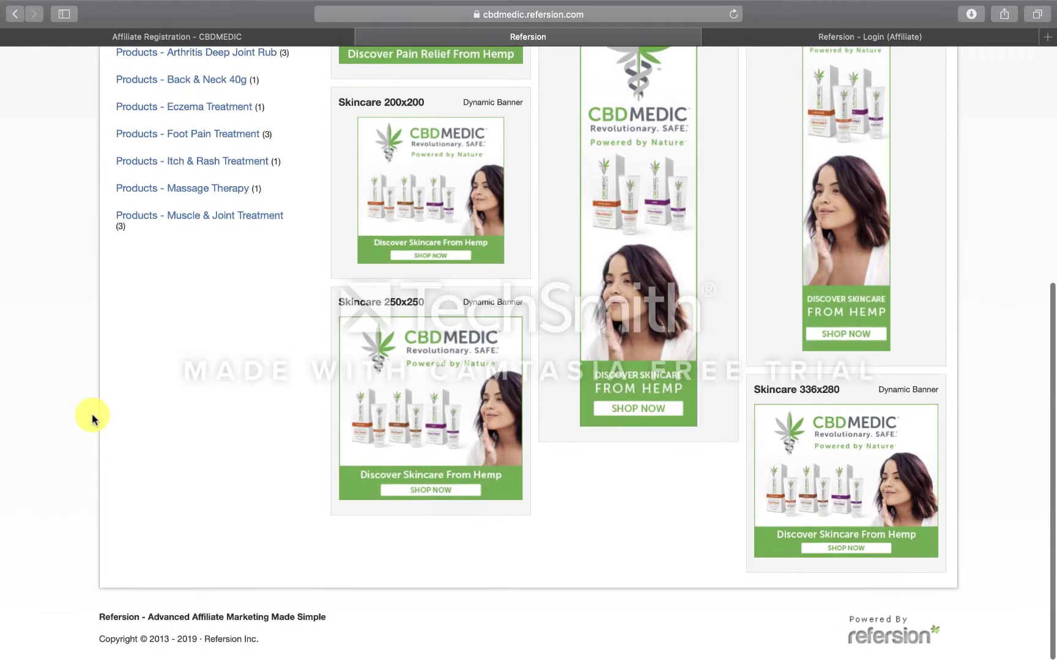
scroll(92, 413, "up", 4)
scroll(92, 416, "up", 2)
scroll(92, 416, "down", 4)
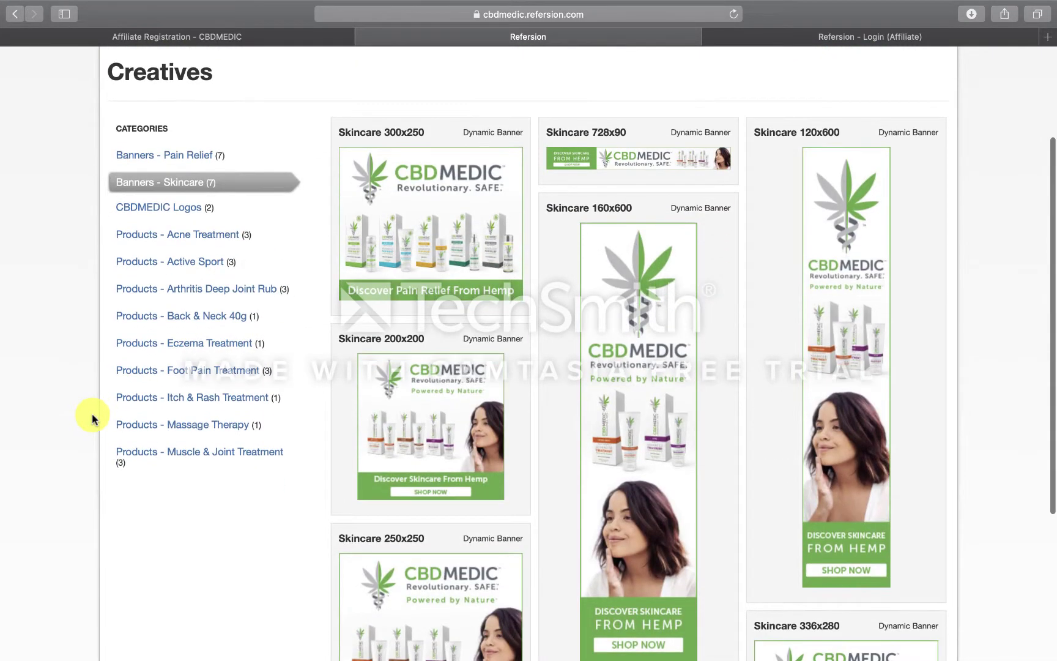
scroll(92, 416, "down", 3)
scroll(91, 416, "up", 4)
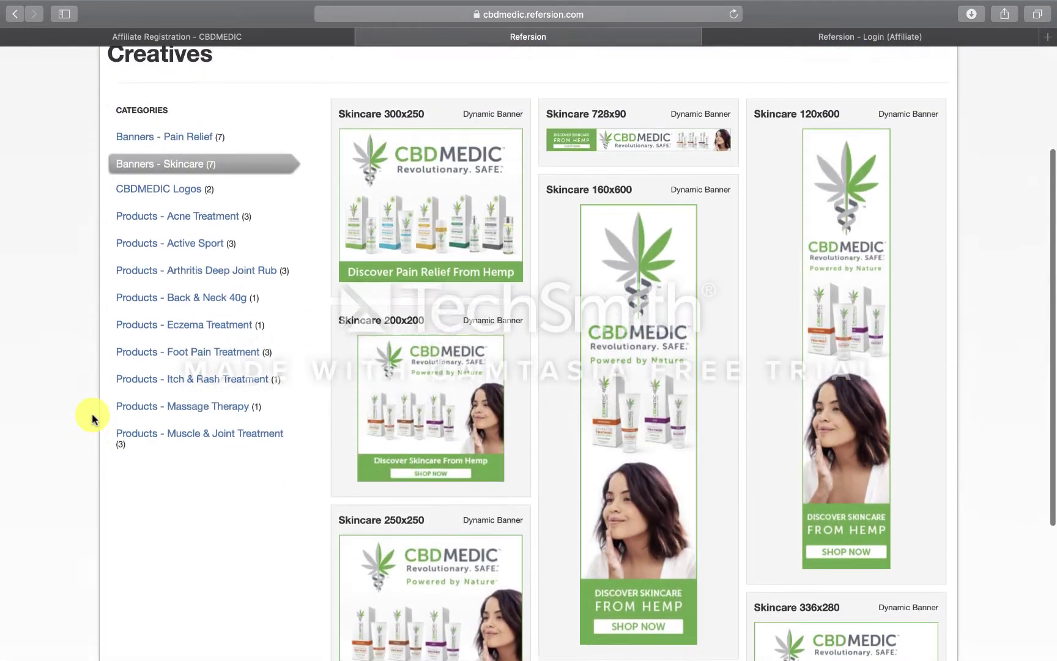
scroll(92, 418, "up", 1)
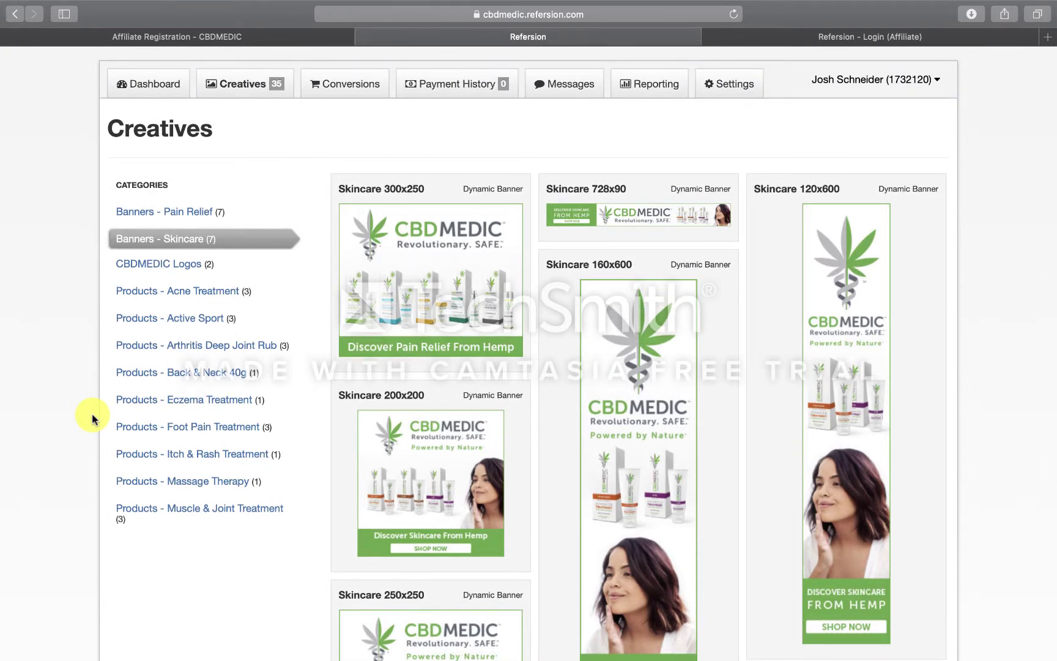
View the creatives in the CBDMEDIC Logos category and the product images under Products - Acne Treatment
left_click(167, 272)
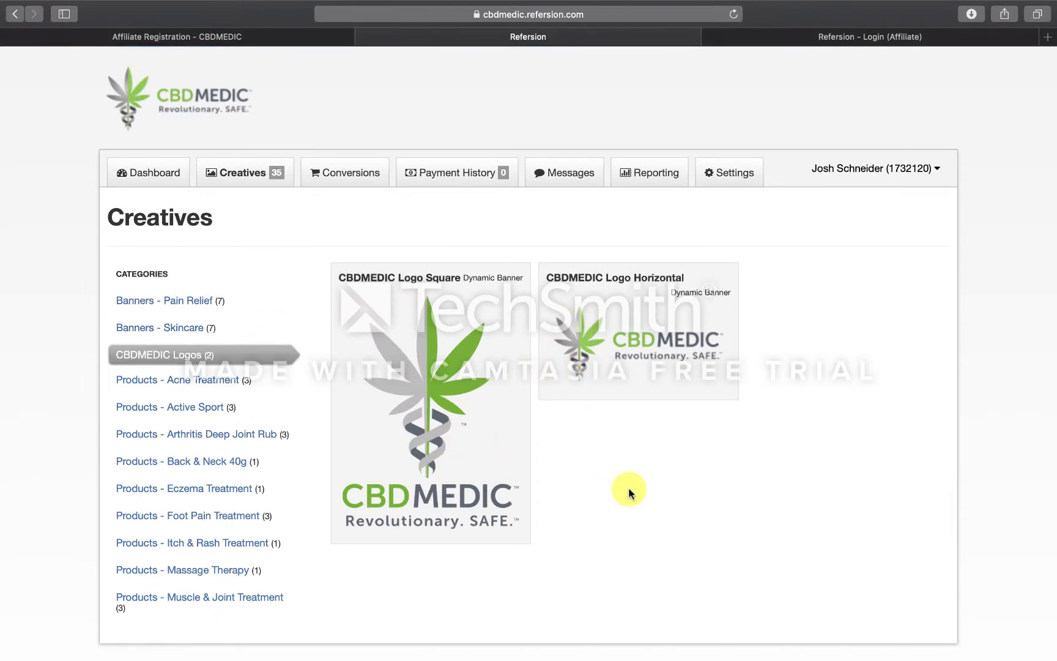
scroll(629, 487, "down", 2)
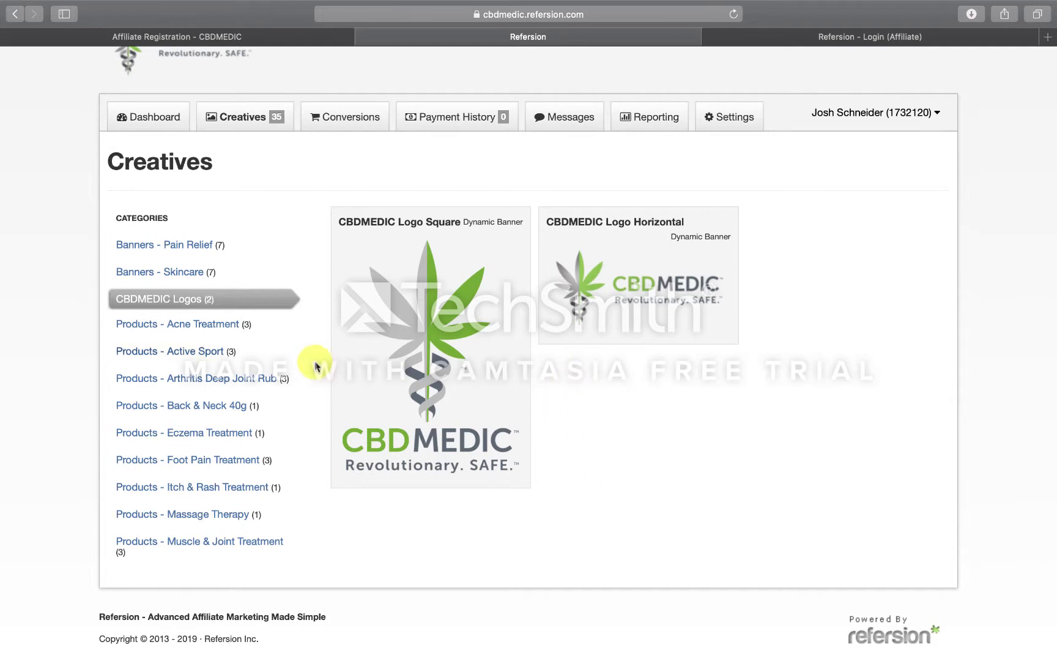
left_click(194, 326)
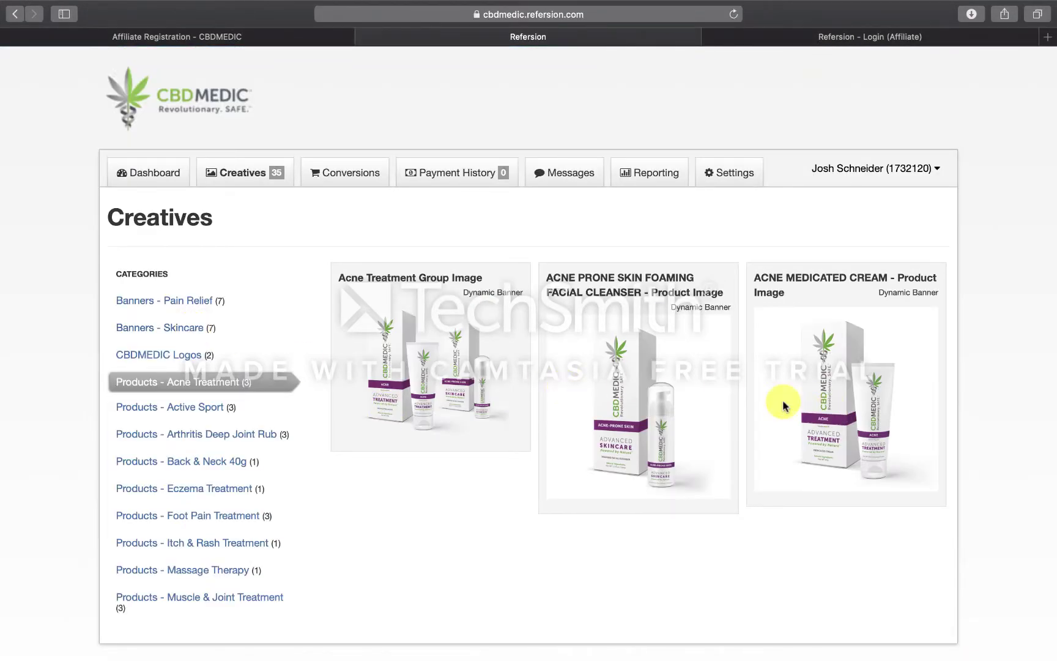
scroll(394, 514, "down", 2)
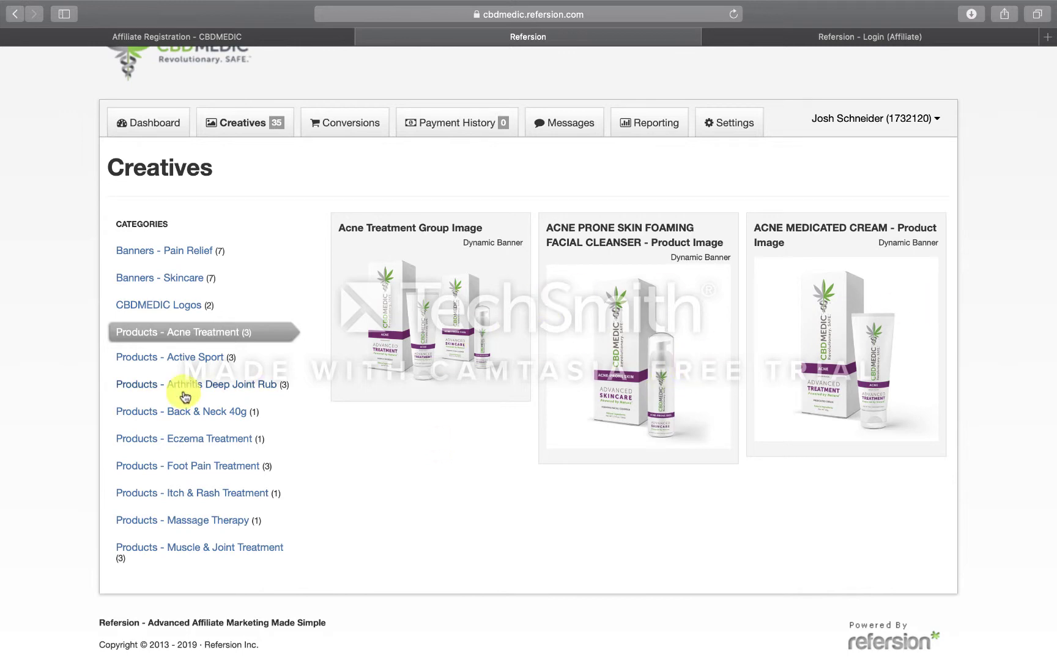
View the product image in the Products - Back & Neck 40g category
left_click(174, 411)
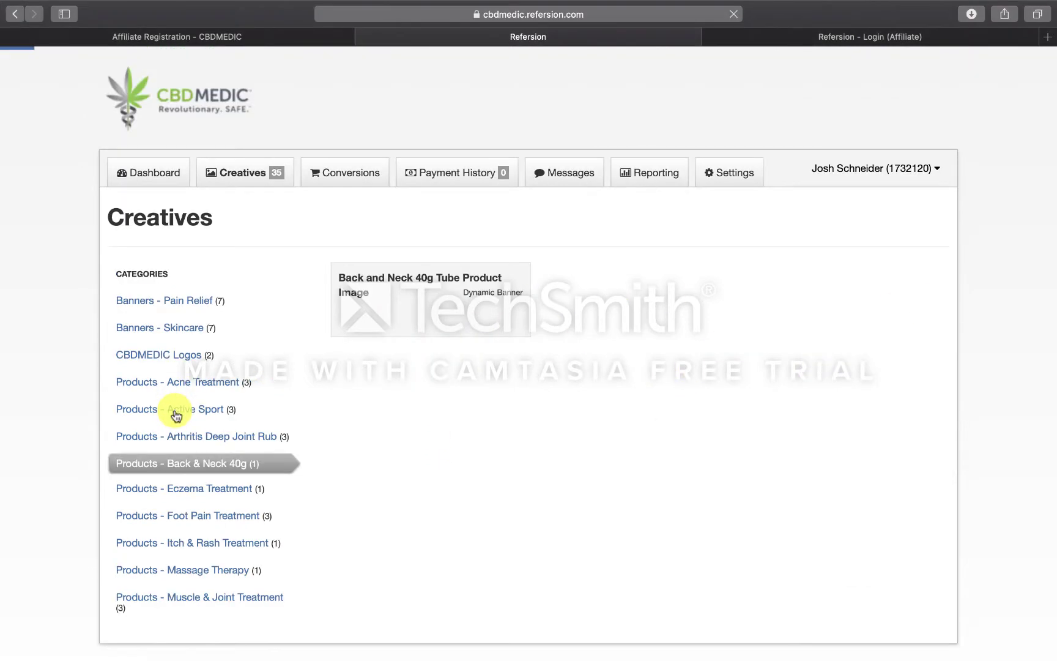
scroll(406, 460, "down", 2)
scroll(404, 463, "up", 2)
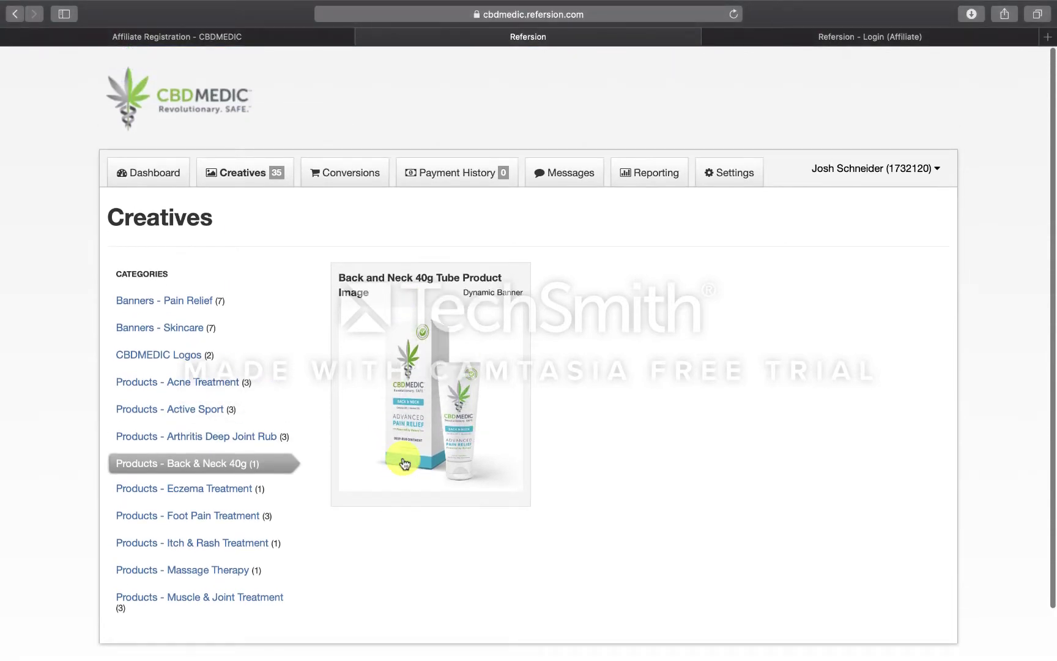
Open the Conversions page and examine the order total and commission of the listed conversion
left_click(335, 179)
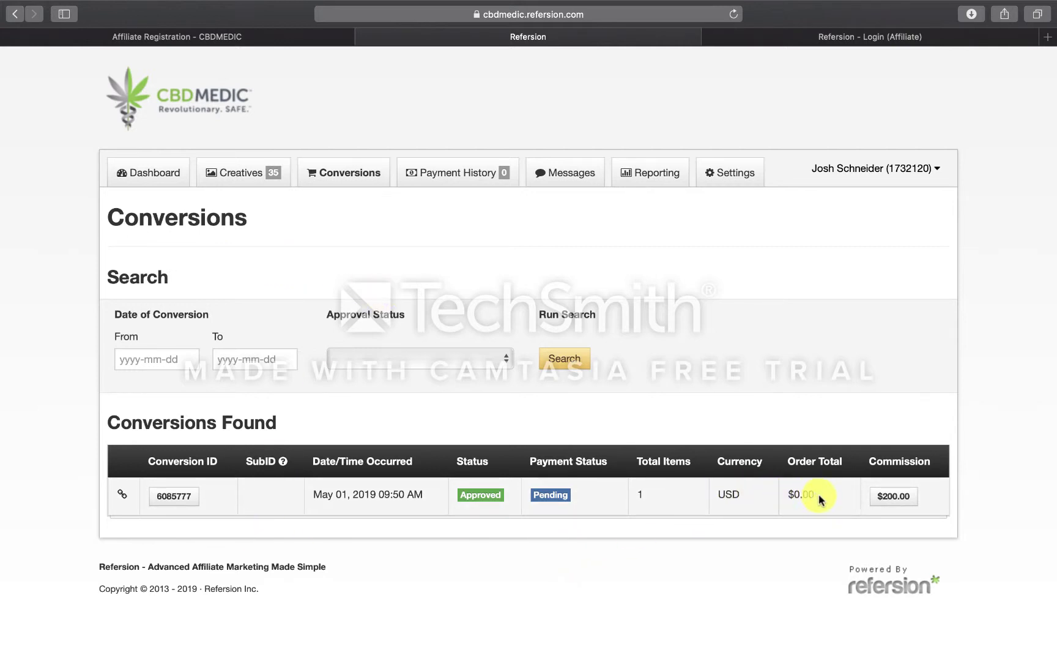
left_click_drag(820, 499, 788, 496)
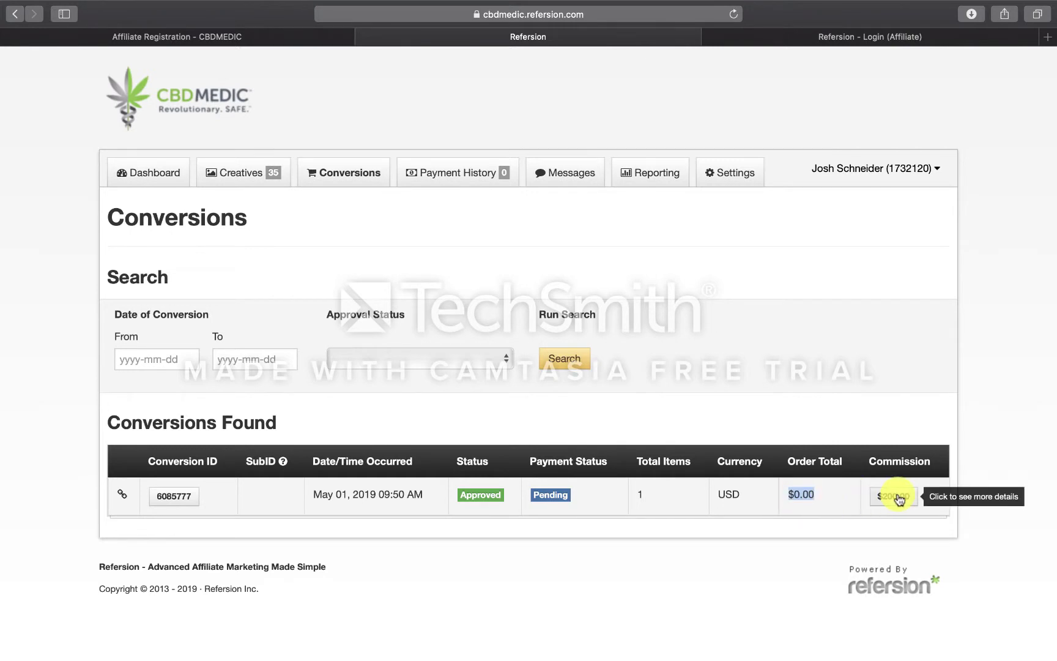
left_click(833, 490)
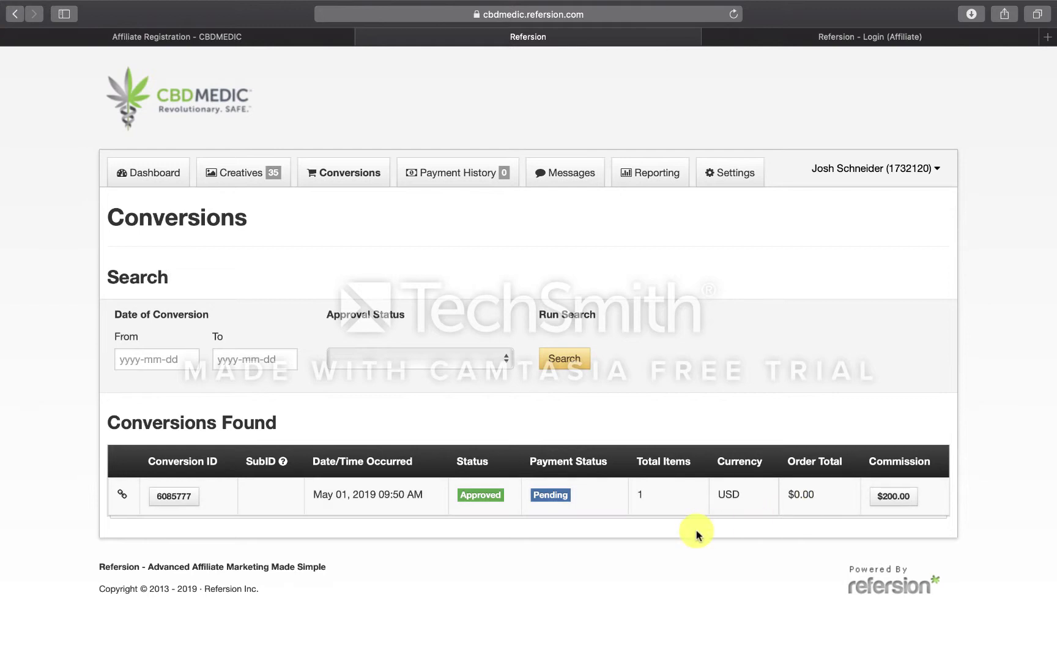
Open the Payment History and read the note about the currency of actual sales and commissions
left_click(472, 174)
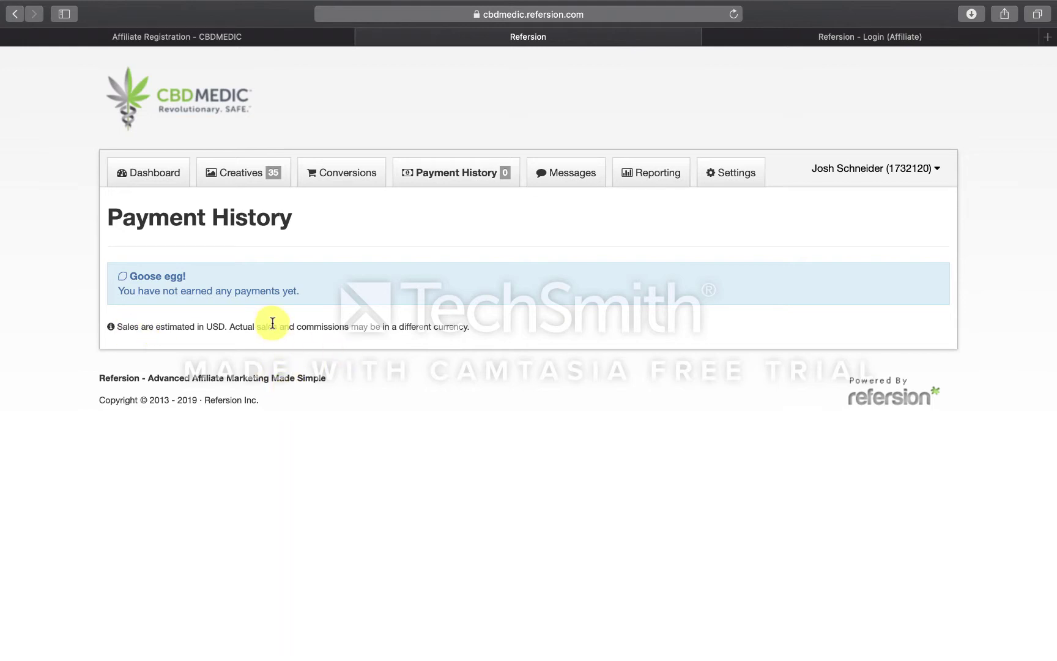
left_click_drag(245, 326, 491, 313)
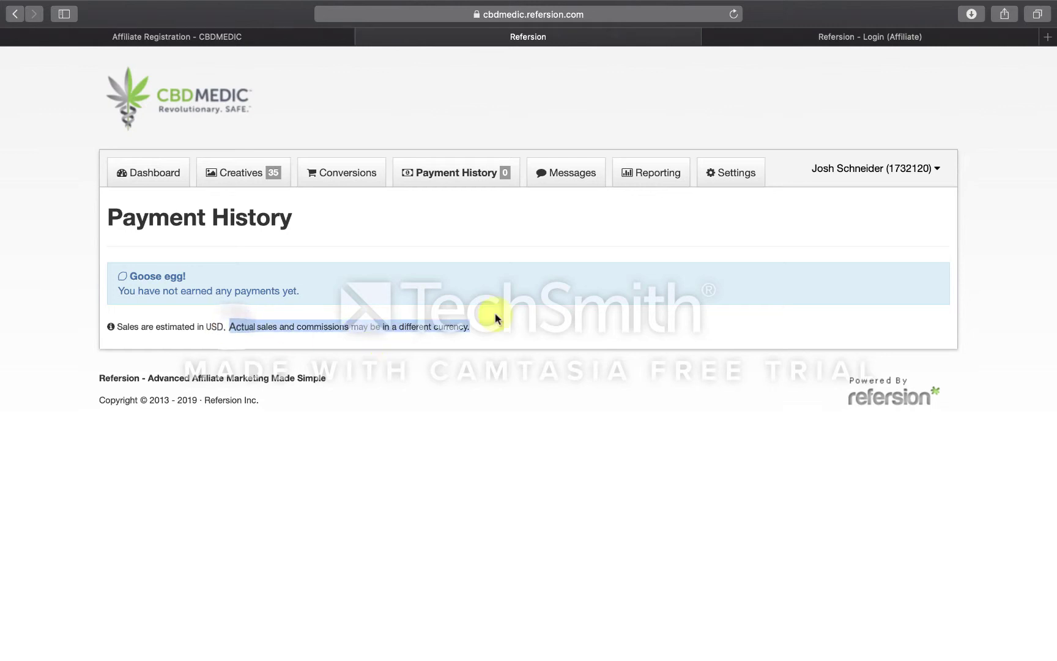
left_click(577, 331)
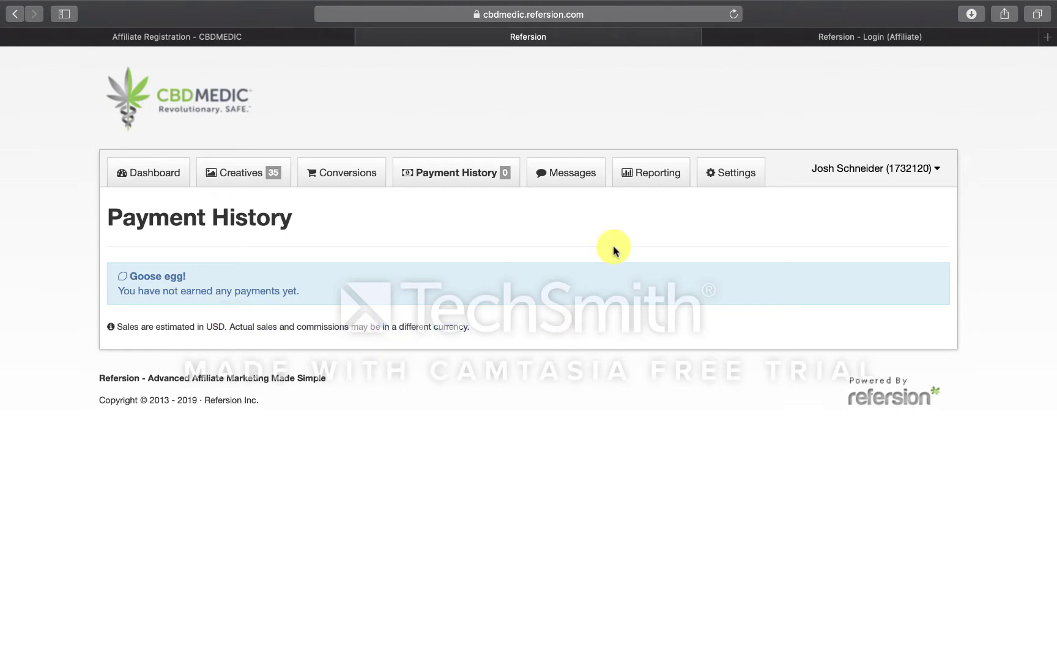
Open the Messages and read the affiliate announcement about coupon codes and the program explanation email
left_click(574, 171)
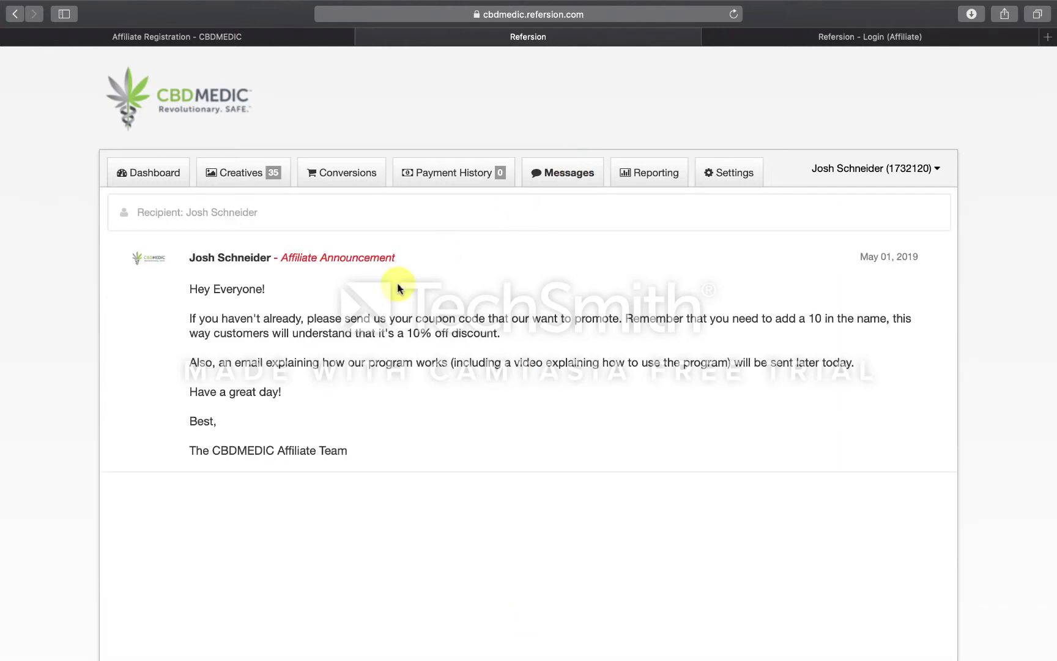
scroll(229, 420, "down", 1)
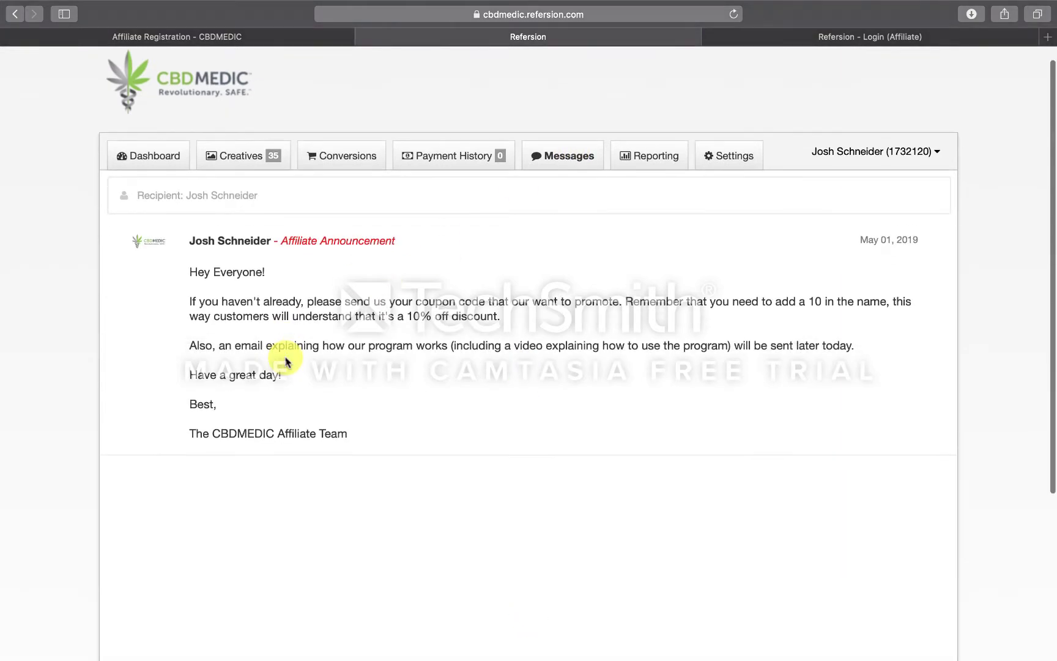
scroll(285, 362, "down", 2)
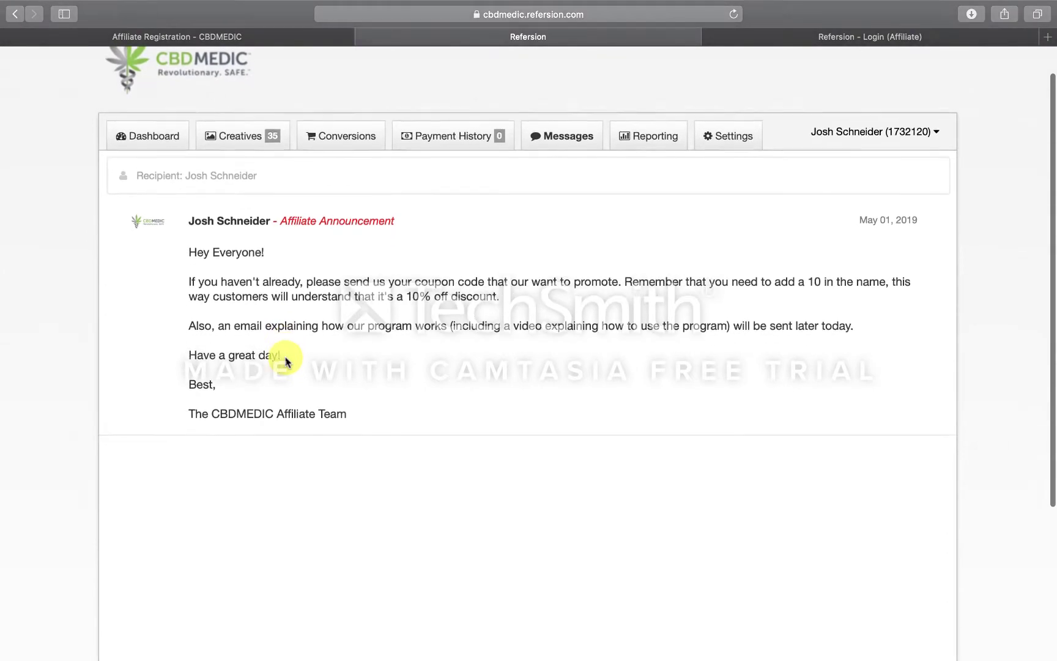
scroll(285, 362, "down", 2)
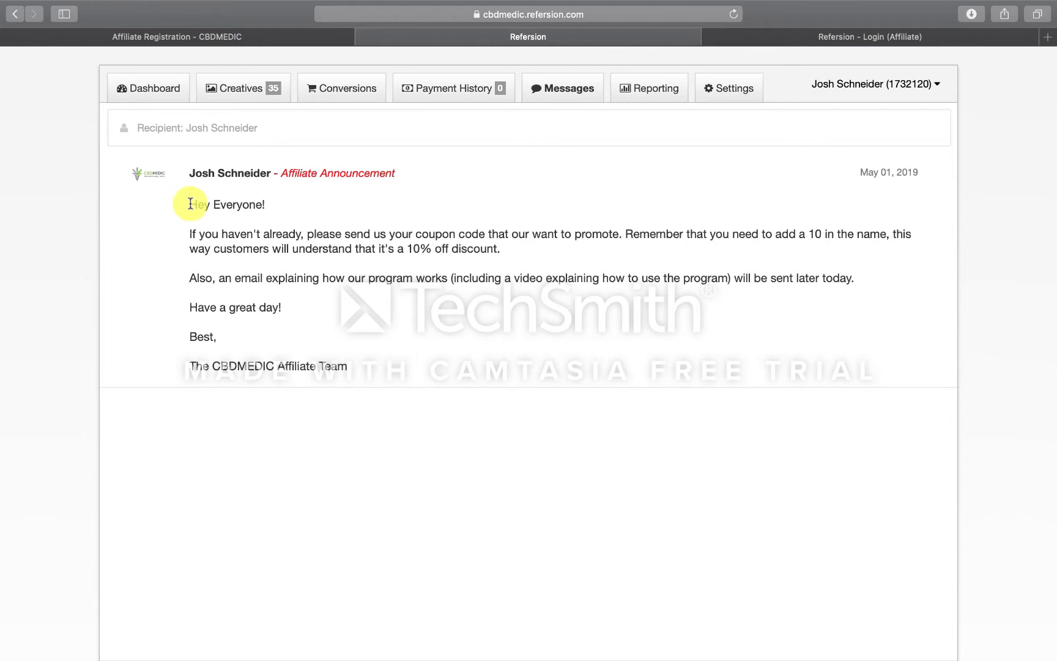
left_click_drag(191, 204, 253, 300)
left_click(295, 312)
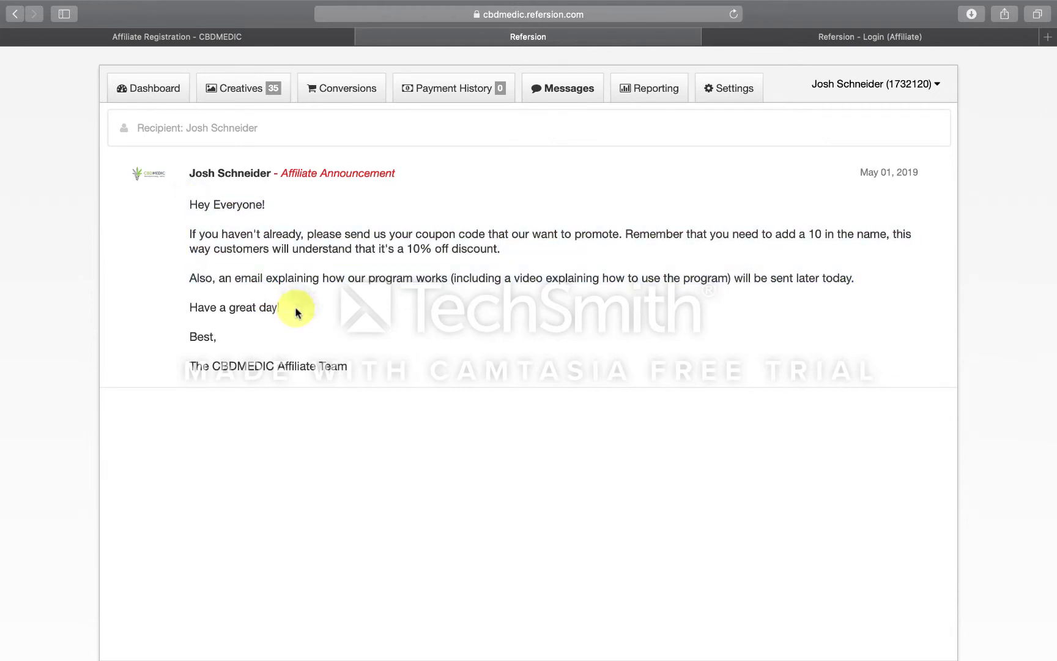
scroll(294, 338, "down", 5)
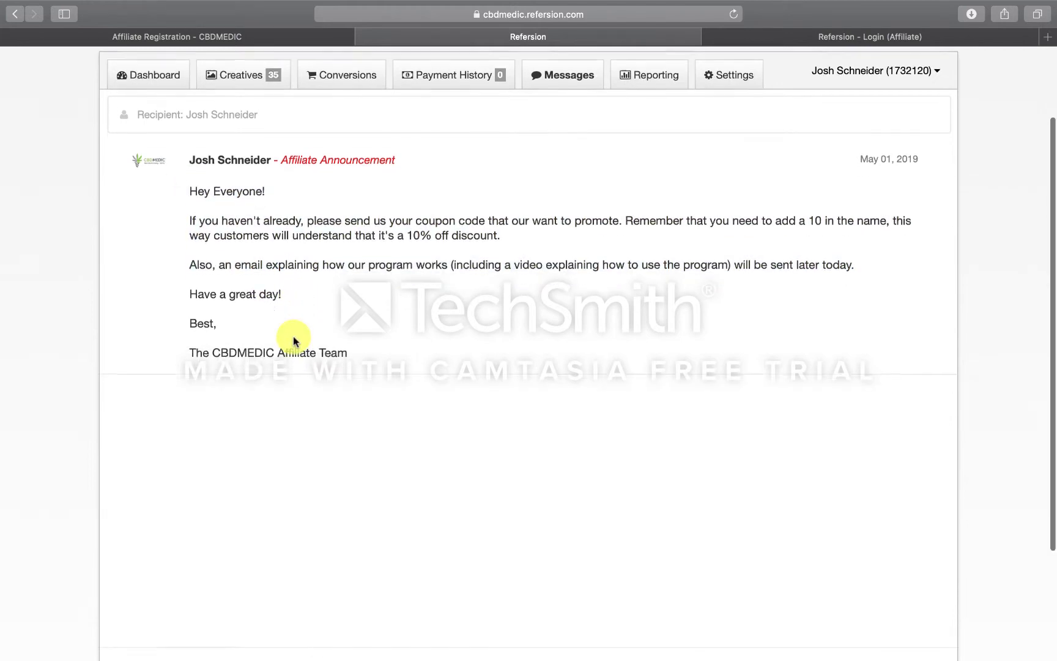
scroll(293, 338, "up", 8)
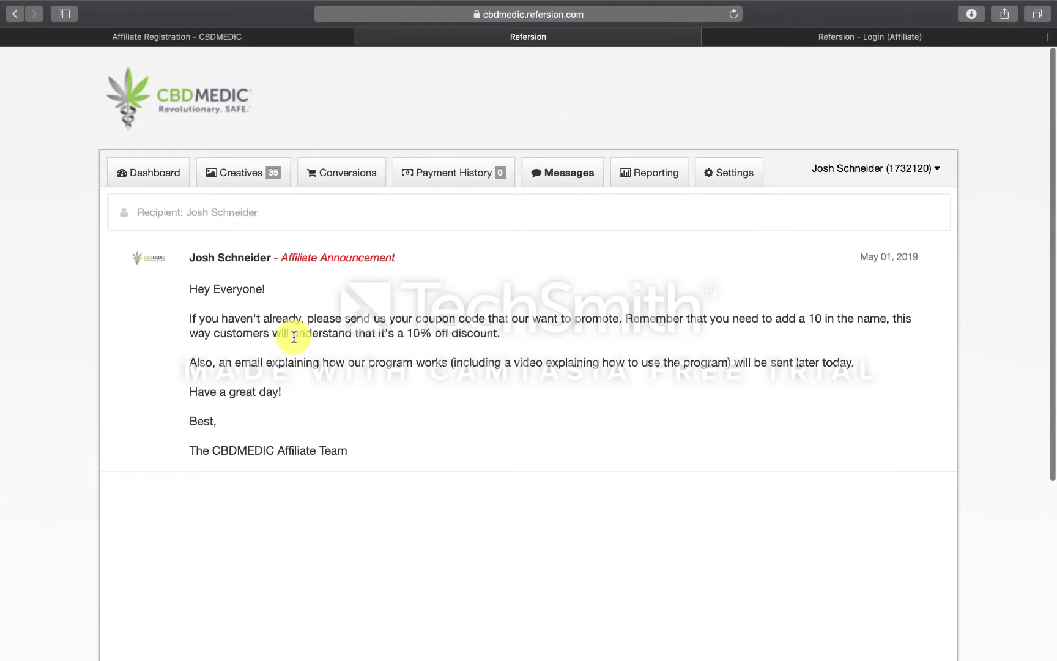
scroll(294, 338, "down", 4)
scroll(294, 338, "up", 2)
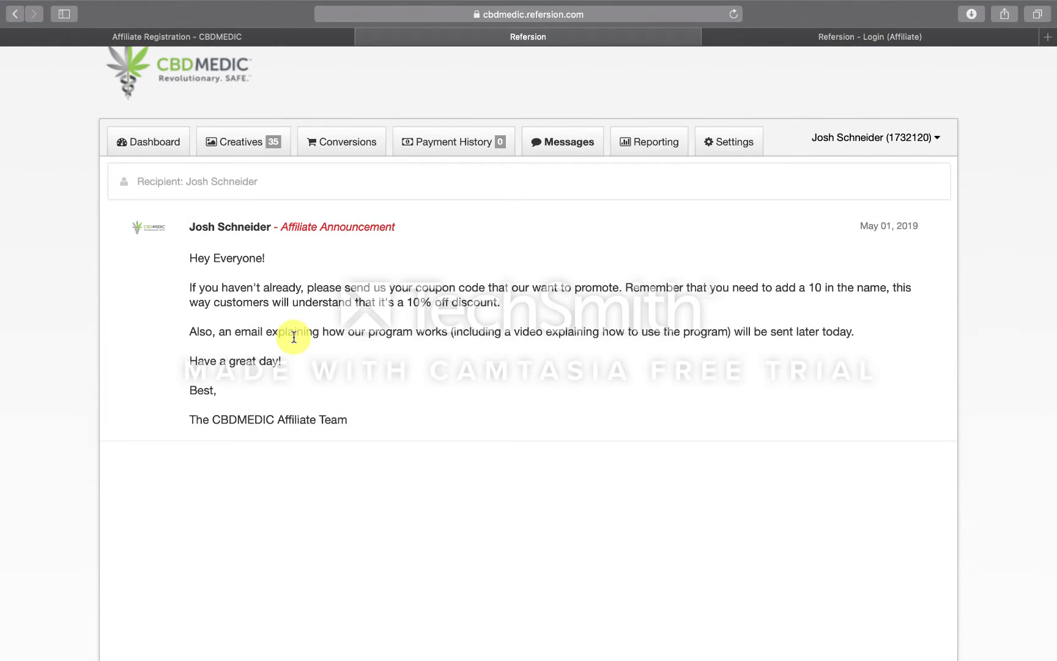
scroll(293, 337, "down", 2)
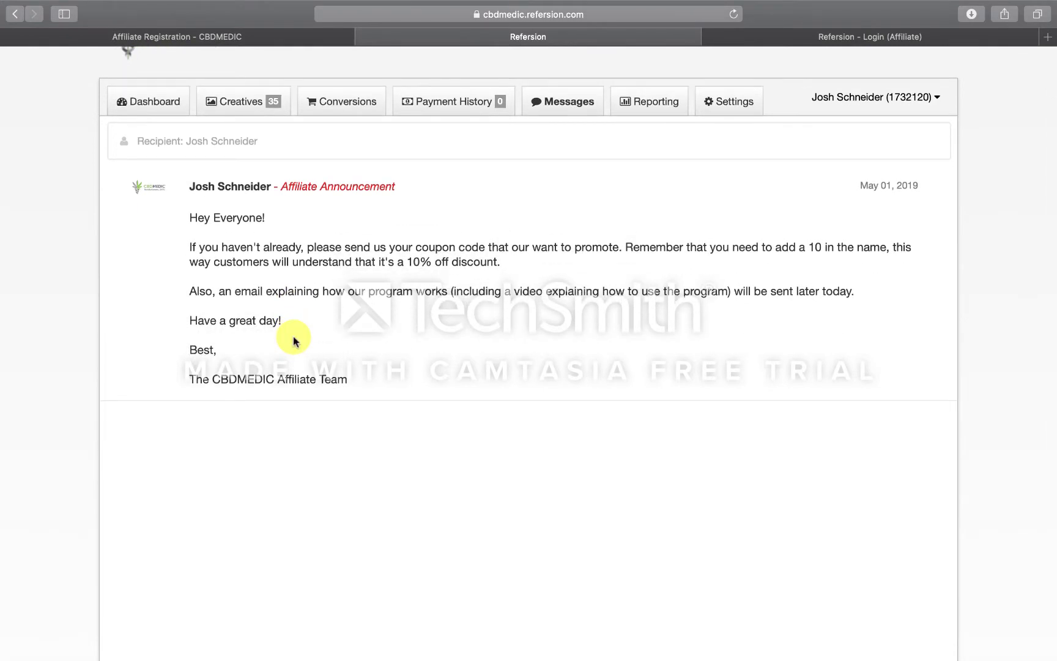
scroll(294, 338, "down", 2)
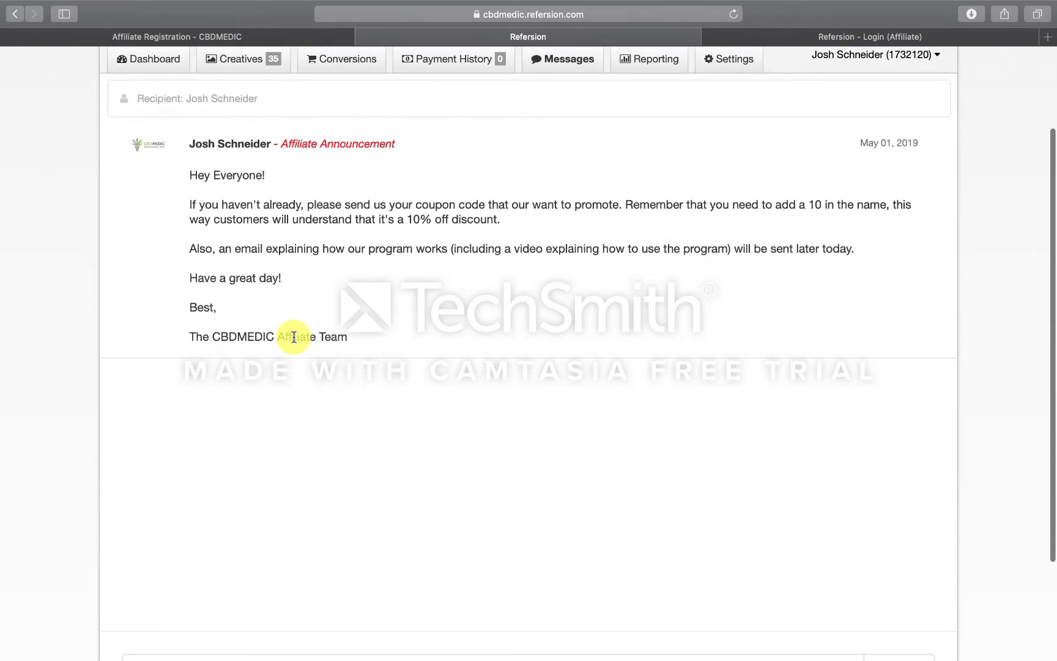
scroll(294, 337, "up", 2)
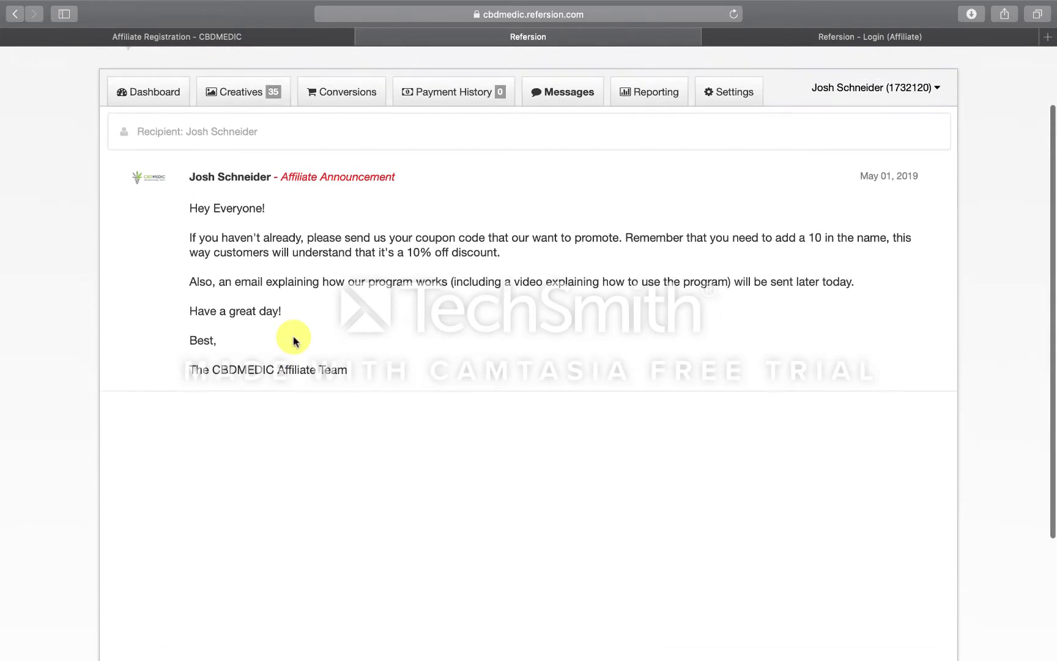
Locate the message entry field below the affiliate announcement and examine that area without writing anything
scroll(293, 338, "down", 6)
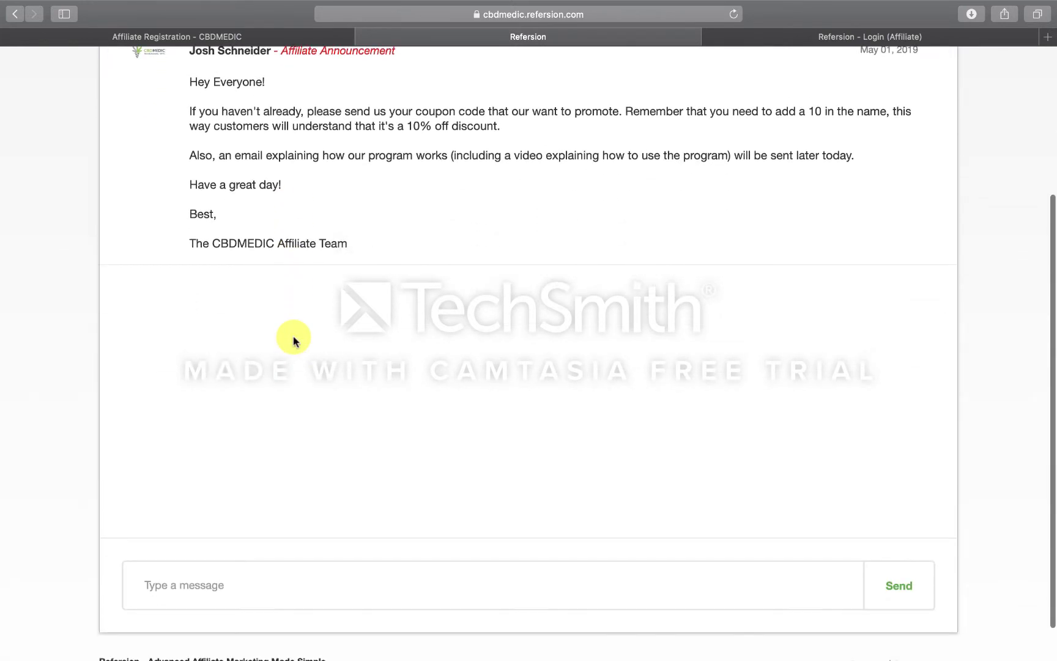
left_click(215, 585)
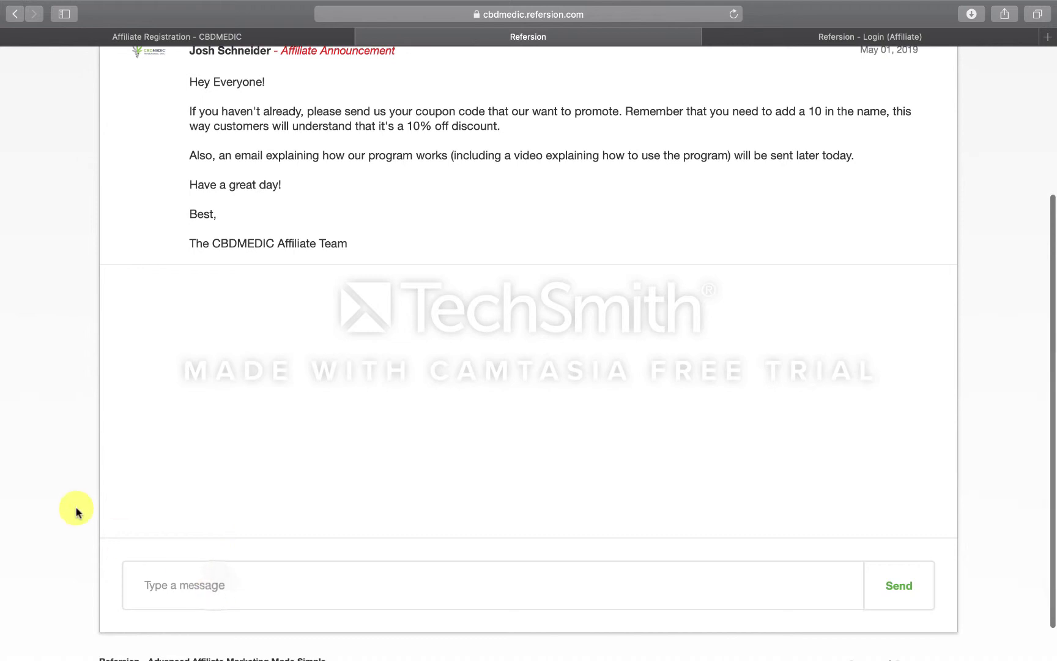
scroll(76, 510, "down", 2)
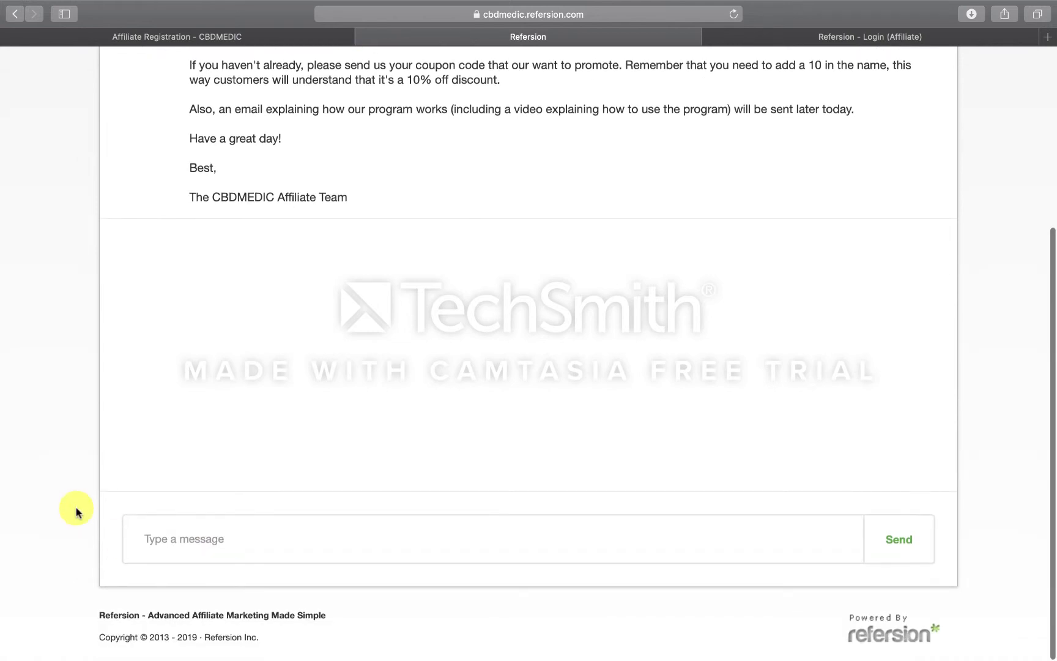
scroll(76, 510, "up", 4)
scroll(76, 510, "down", 3)
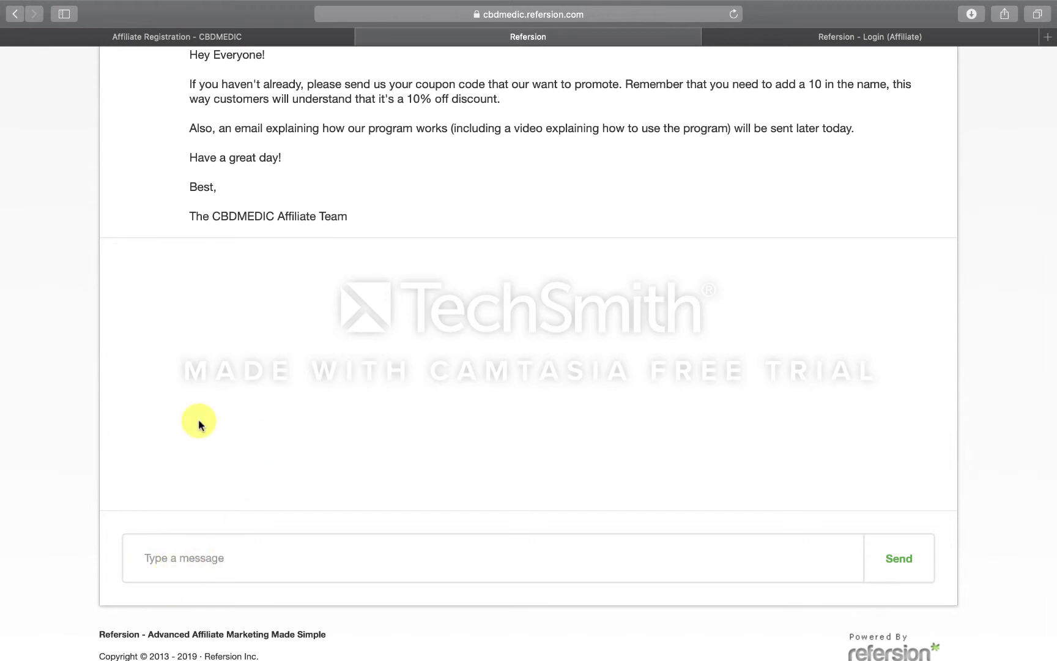
scroll(198, 420, "up", 2)
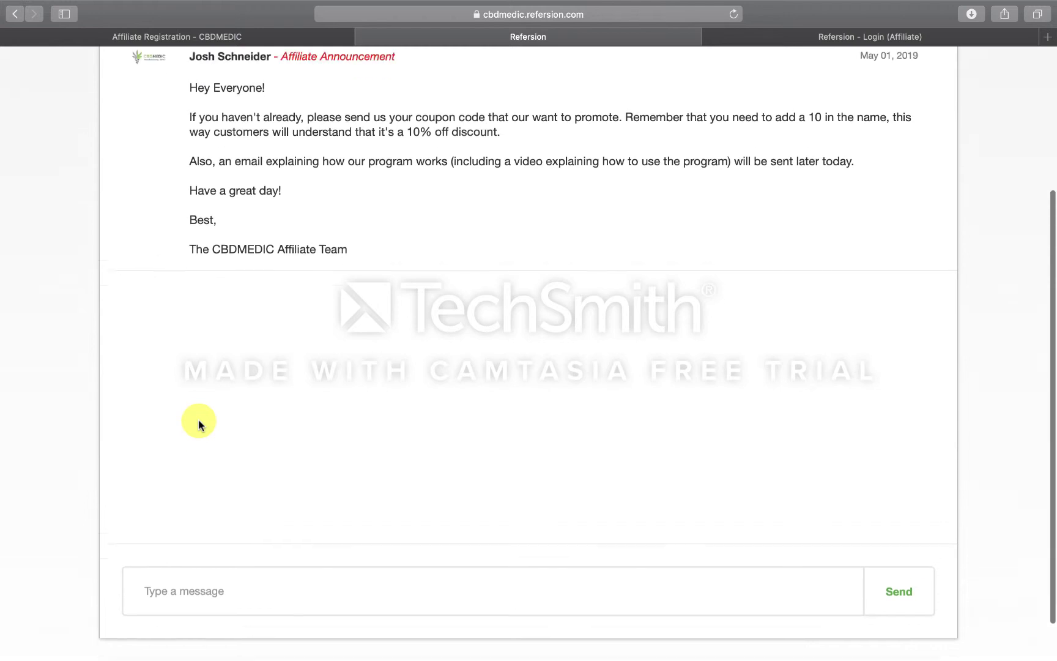
scroll(198, 420, "down", 3)
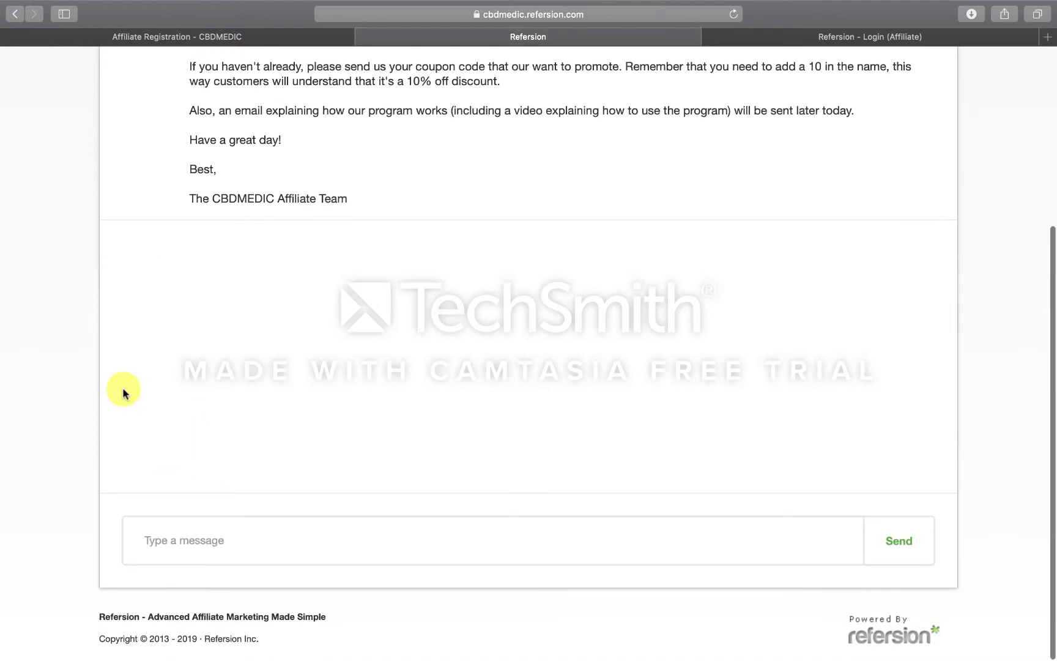
scroll(122, 392, "up", 5)
scroll(122, 392, "down", 5)
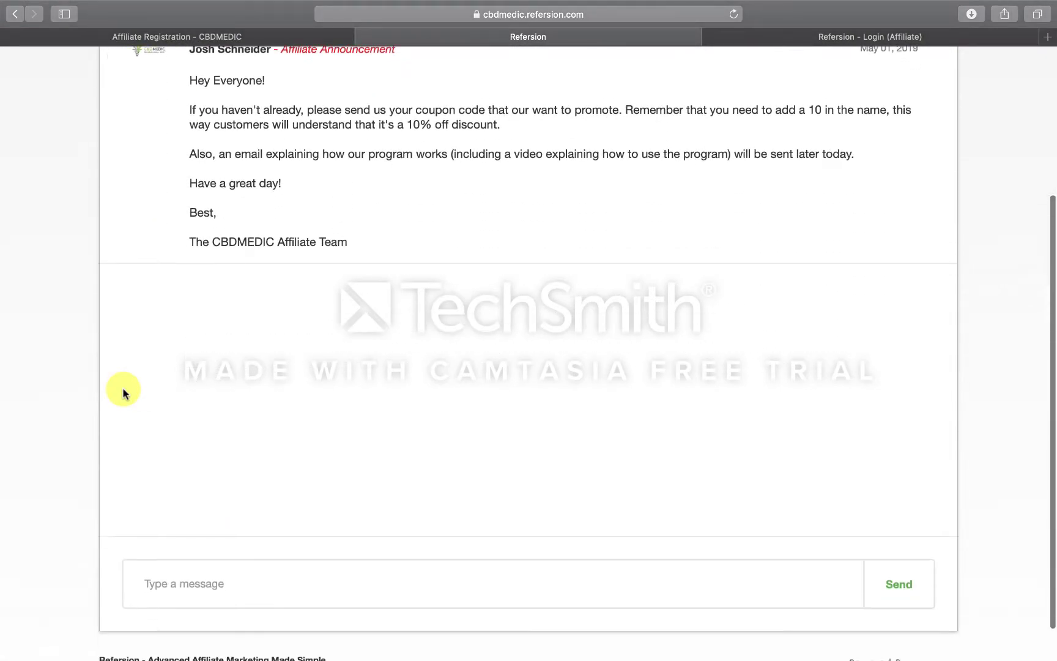
Open the affiliate account's General Settings and look through the available timezones without changing the selection
scroll(122, 392, "up", 4)
scroll(123, 392, "up", 2)
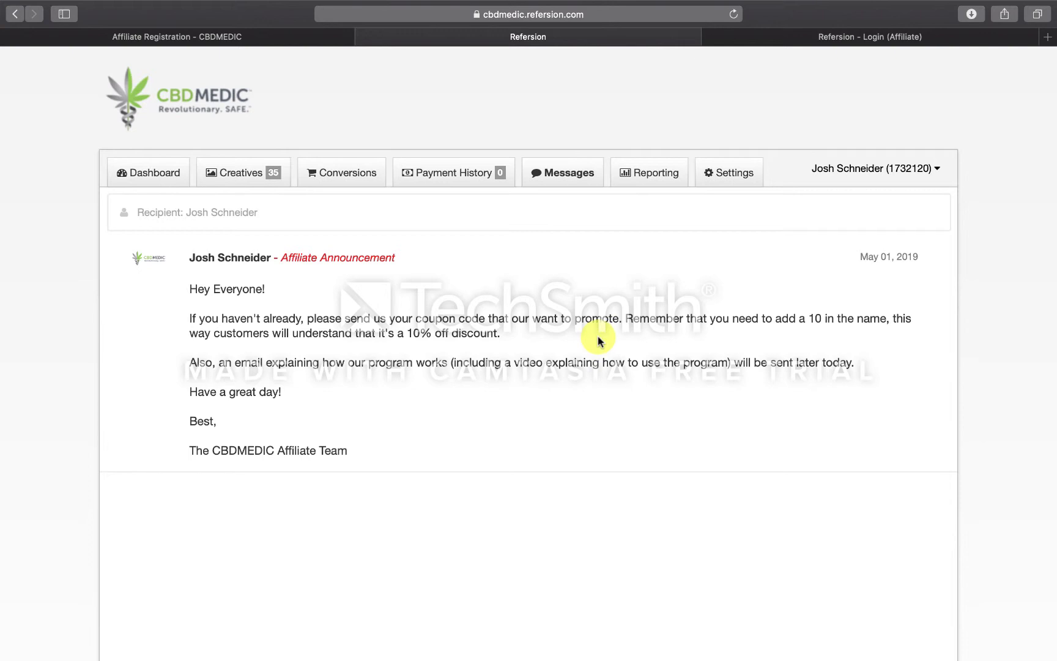
left_click(735, 173)
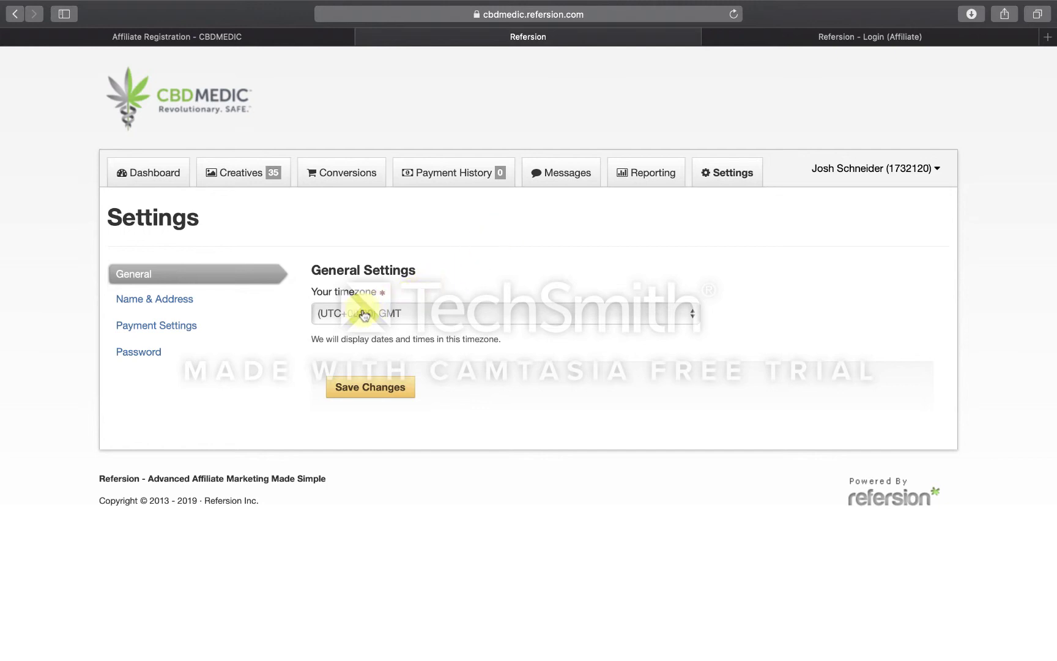
left_click(358, 314)
scroll(416, 215, "up", 10)
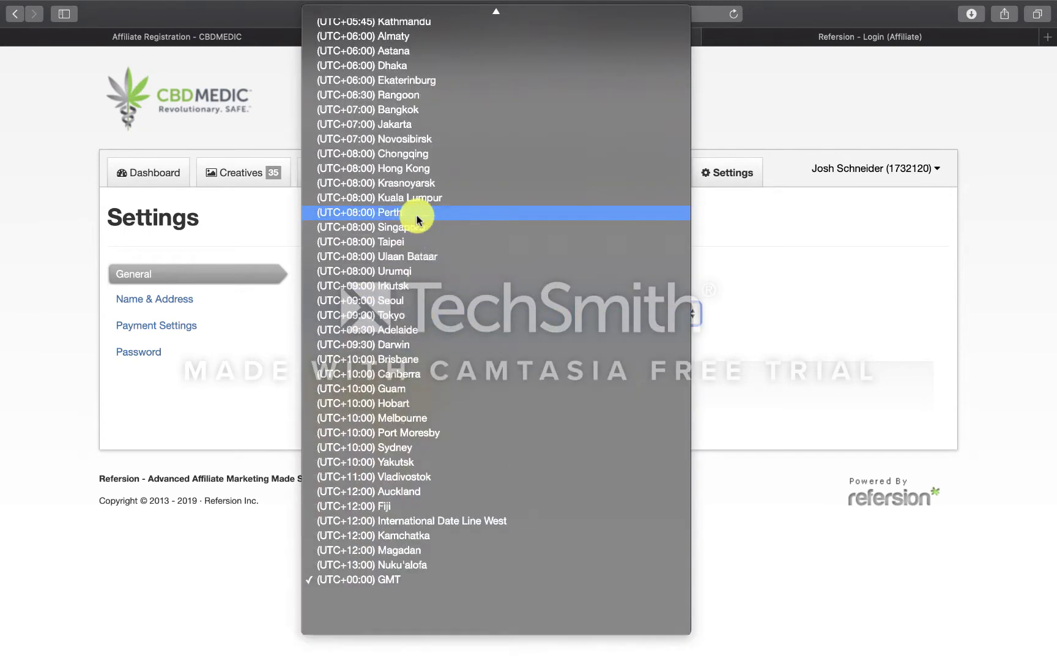
scroll(416, 215, "up", 8)
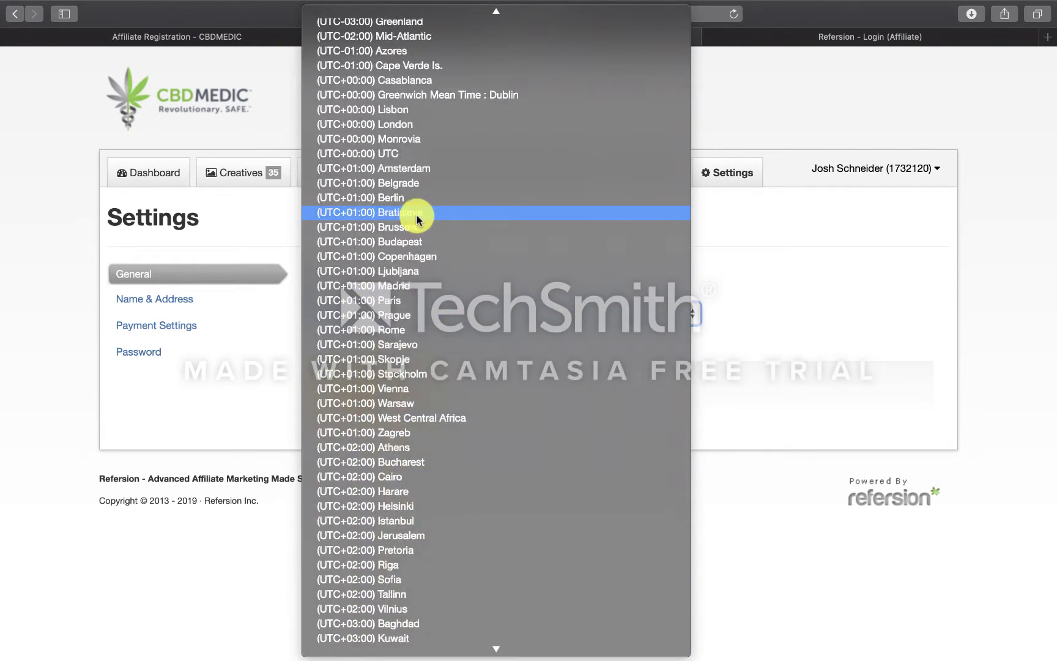
scroll(416, 214, "down", 20)
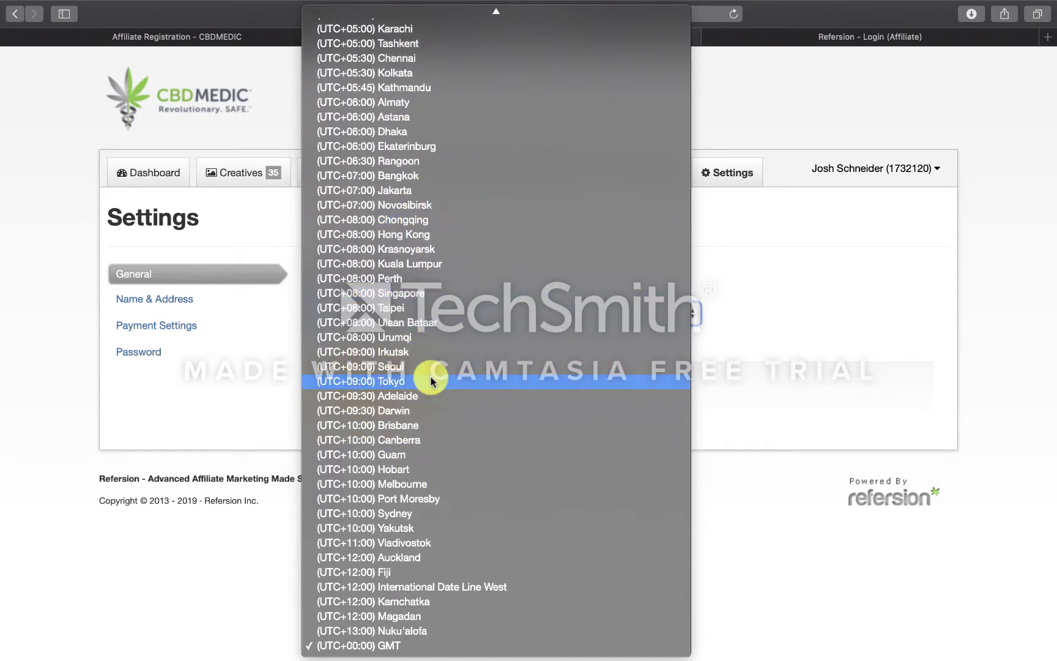
left_click(785, 279)
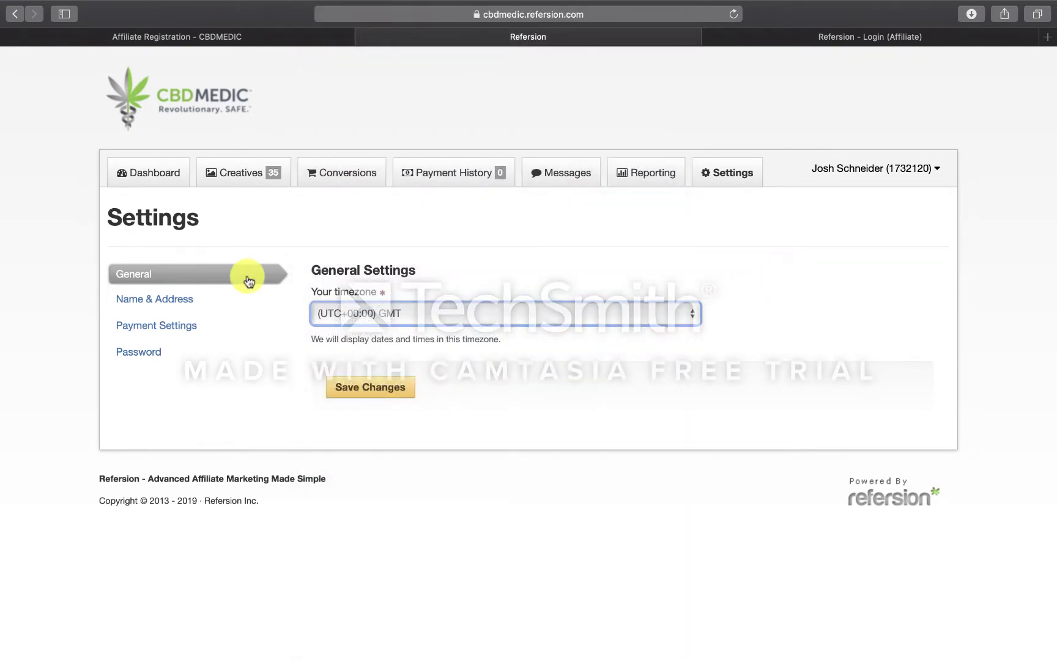
Open the Name & Address settings and examine the contact and address fields without editing them
left_click(168, 300)
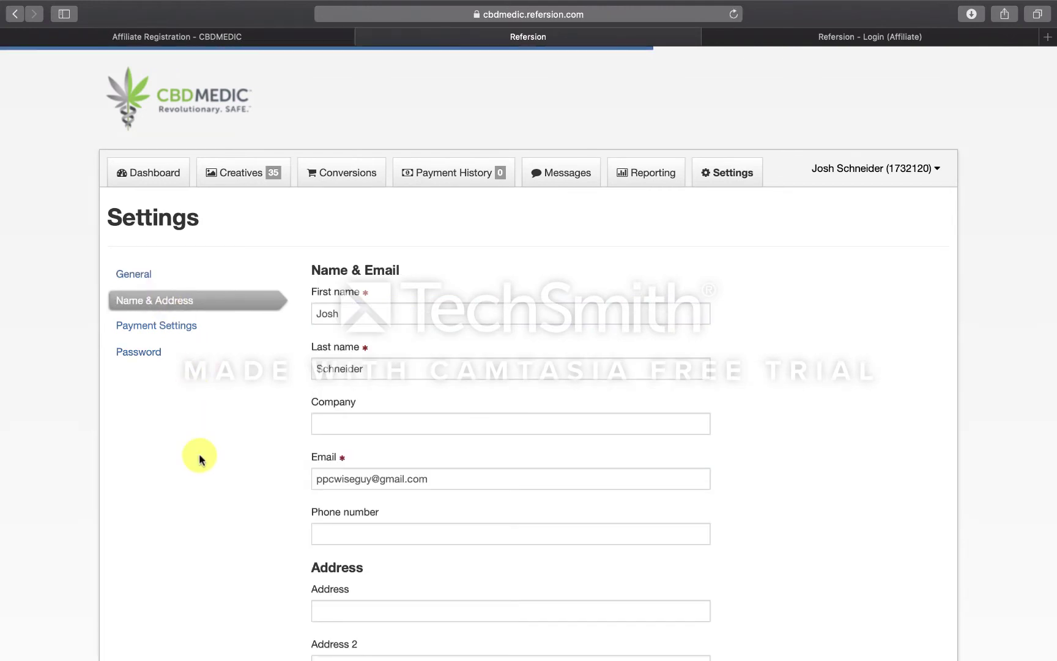
scroll(211, 483, "down", 2)
scroll(220, 499, "down", 6)
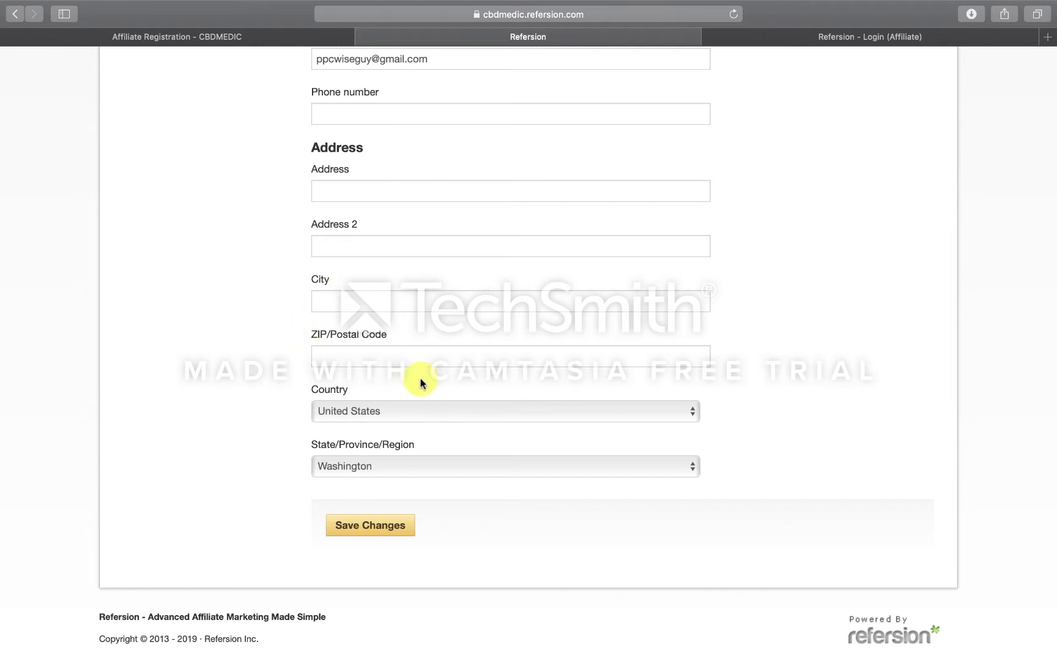
scroll(233, 406, "up", 2)
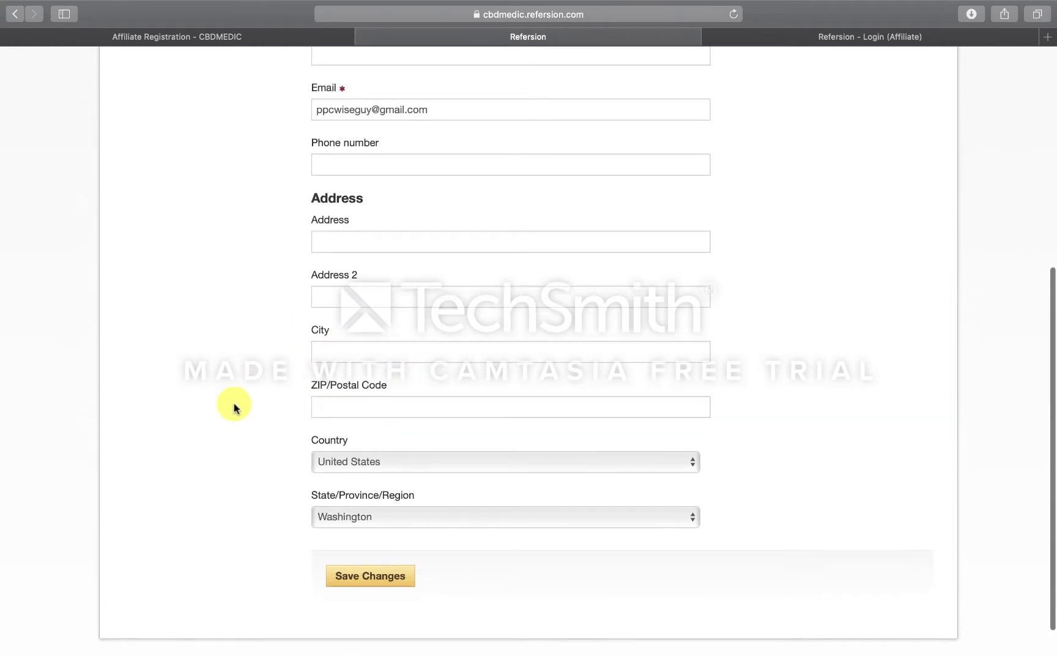
scroll(232, 406, "down", 2)
scroll(234, 407, "up", 2)
scroll(234, 407, "down", 2)
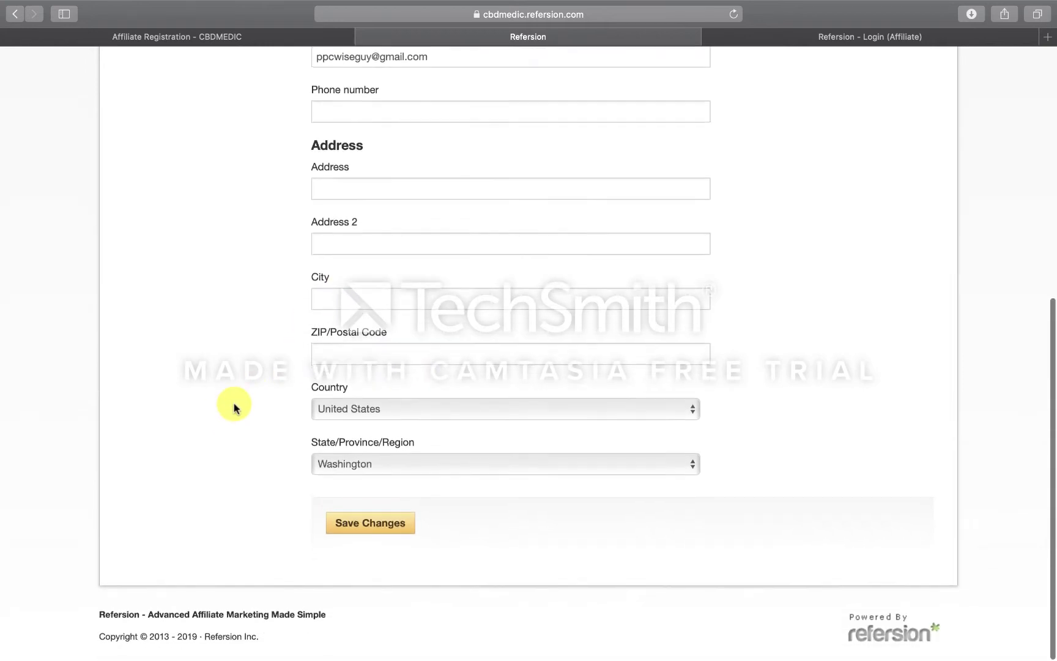
scroll(233, 406, "up", 5)
scroll(232, 406, "down", 5)
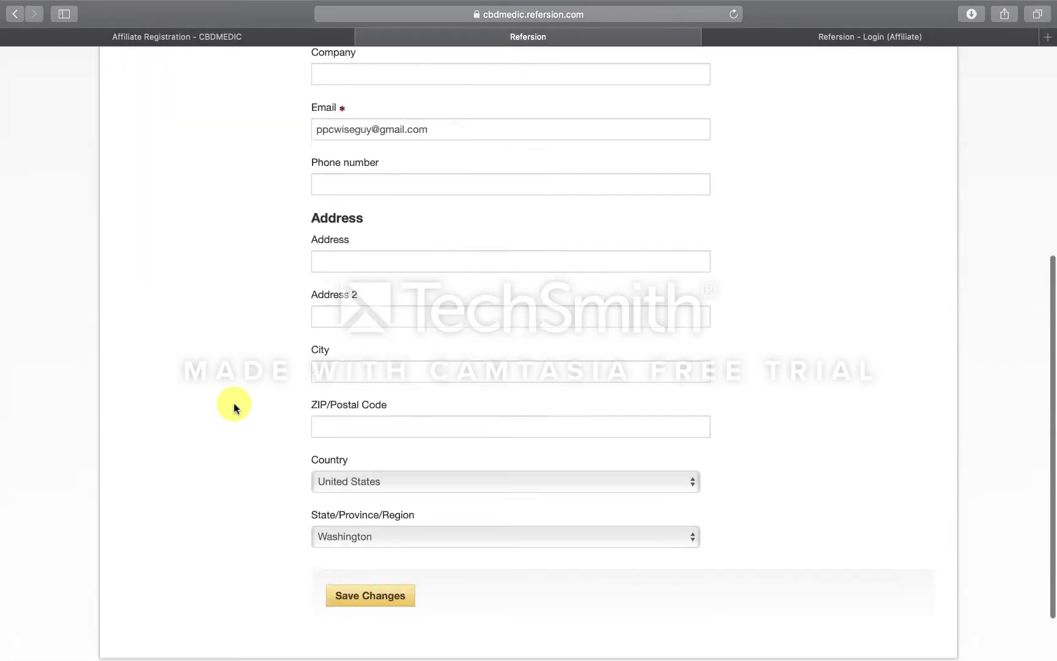
Open the Payment Settings and place the cursor in the PayPal email field without entering an address
scroll(220, 398, "up", 5)
left_click(164, 329)
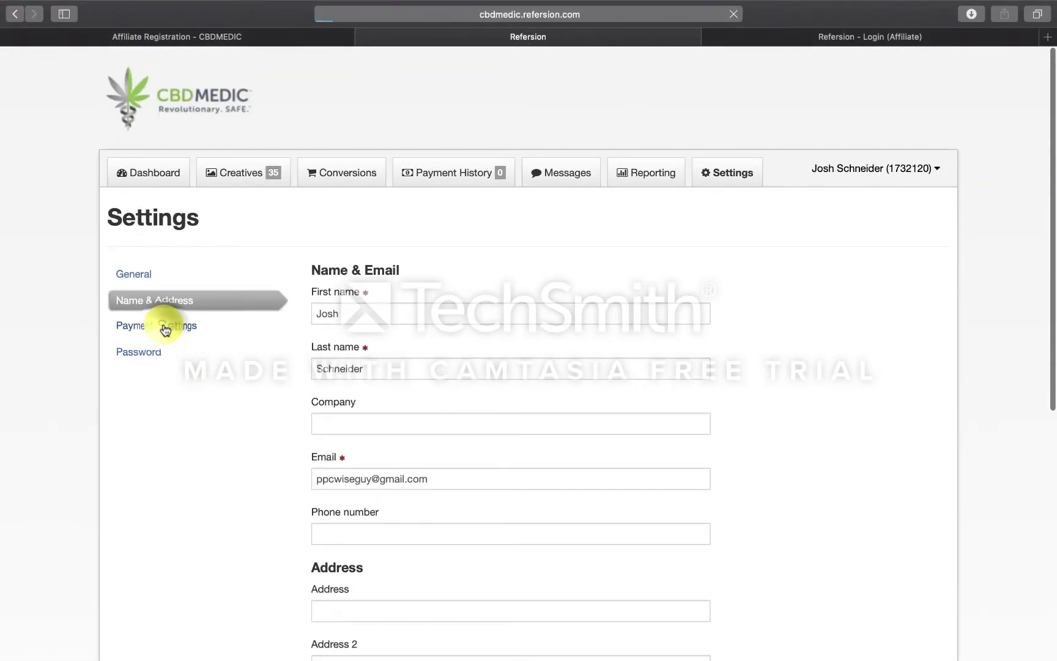
left_click(321, 317)
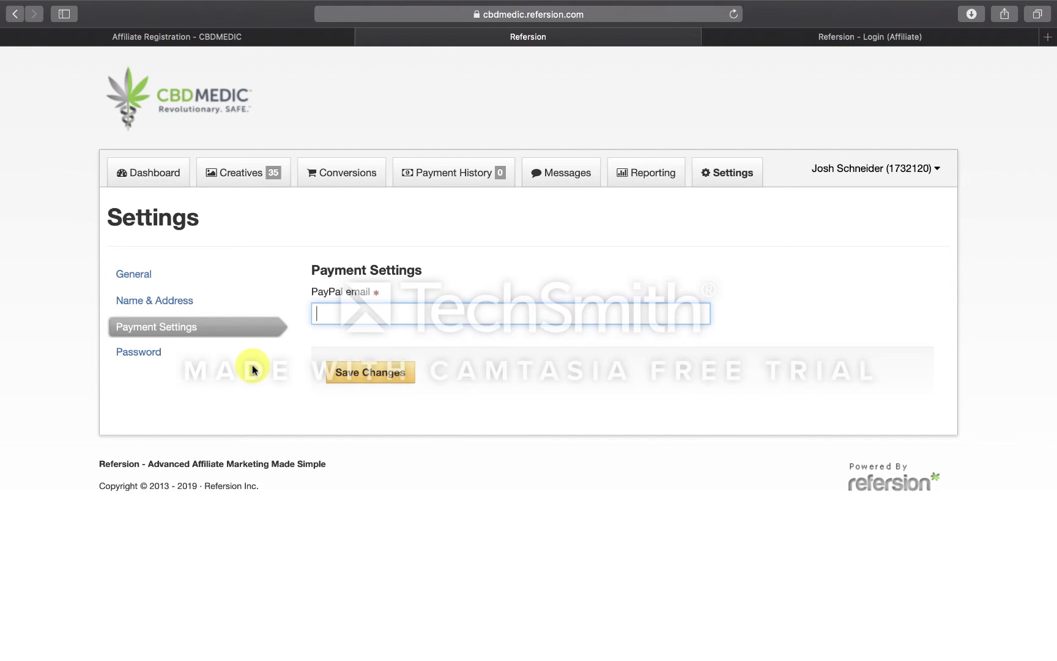
Examine the current and new password fields of the Change Password form without filling them in, and return to the Dashboard
left_click(138, 351)
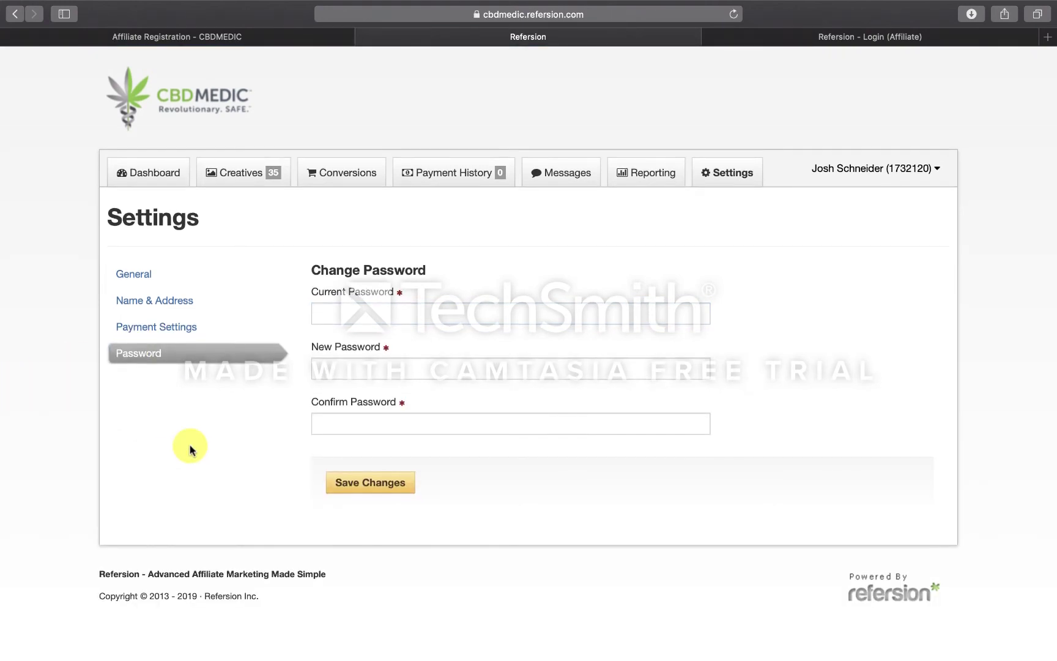
left_click(334, 313)
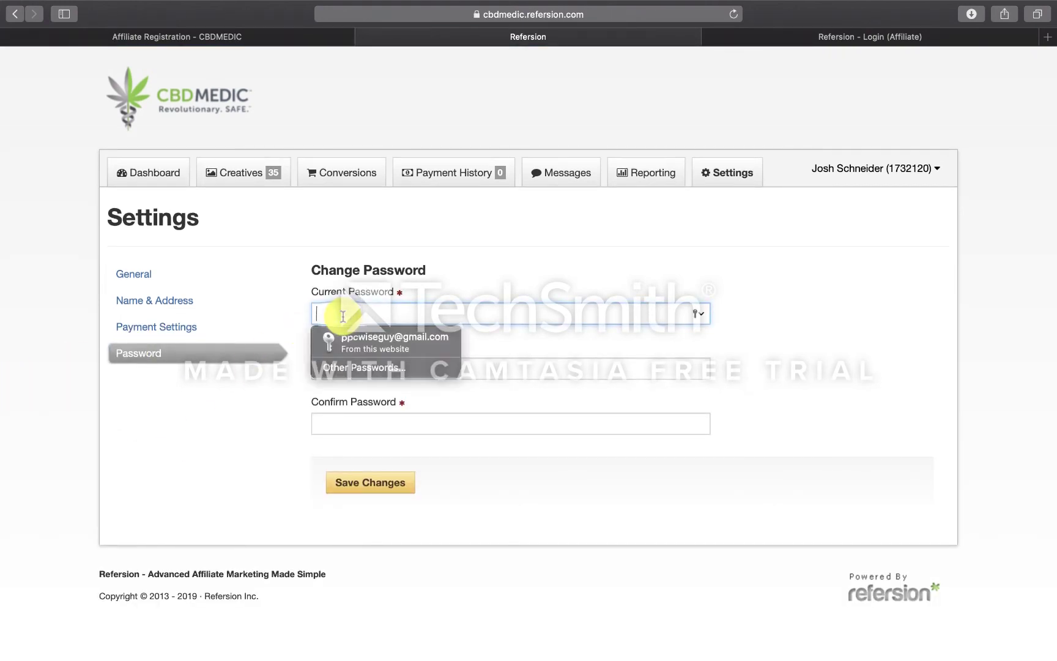
left_click(482, 362)
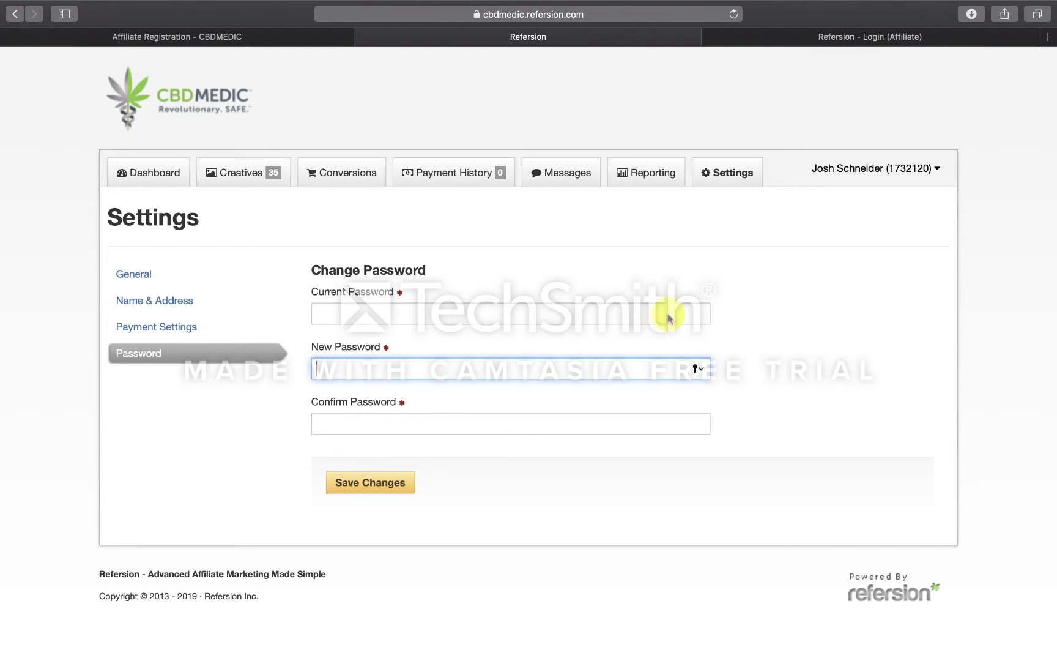
left_click(147, 173)
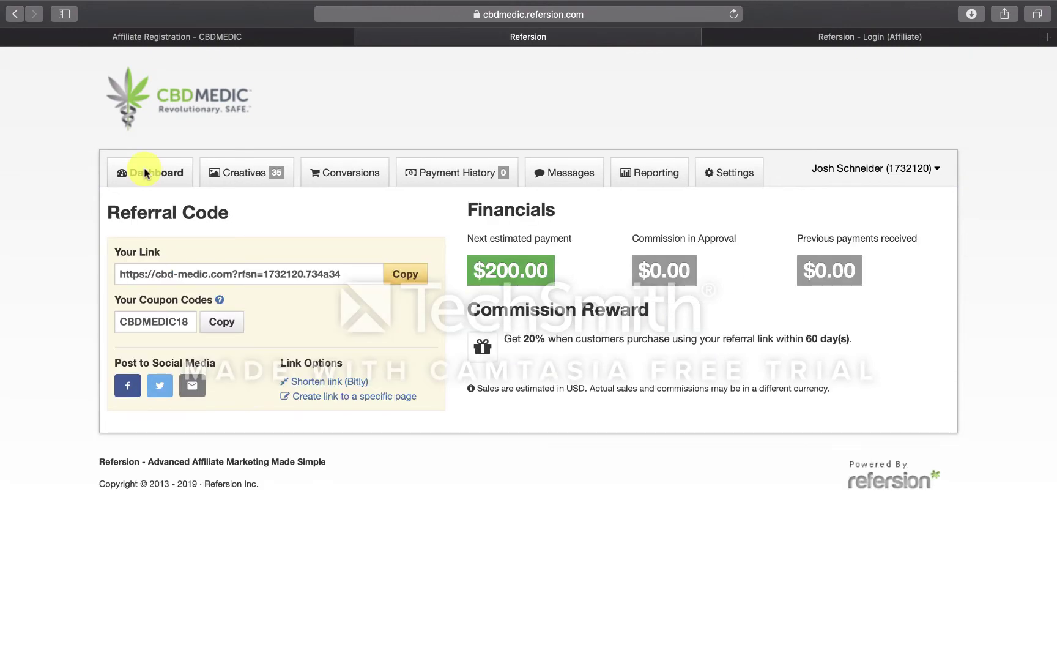